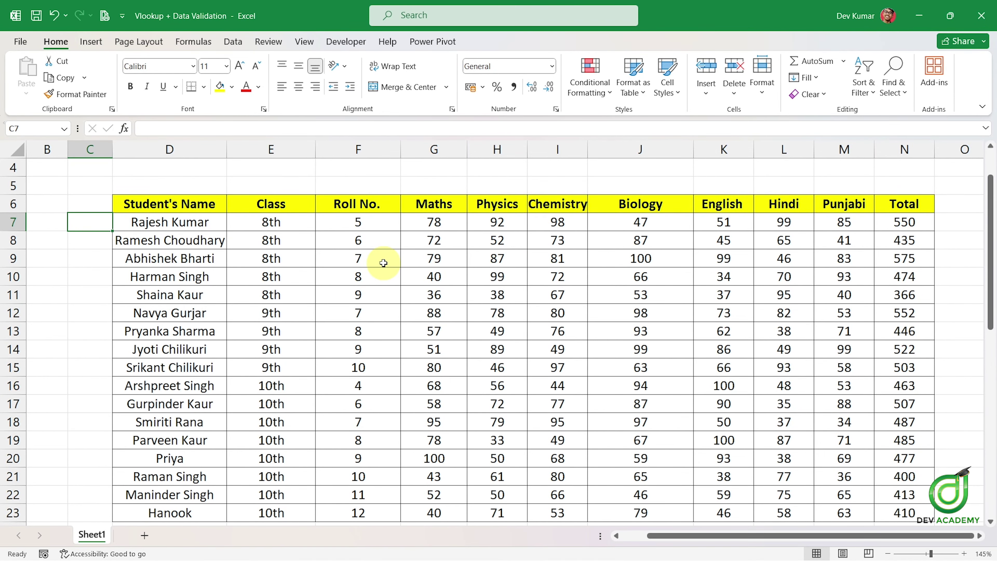
Step: Point out sample marks in the table: Maths 40, English 100, Biology 99, Physics 49 and 78
left_click(495, 276)
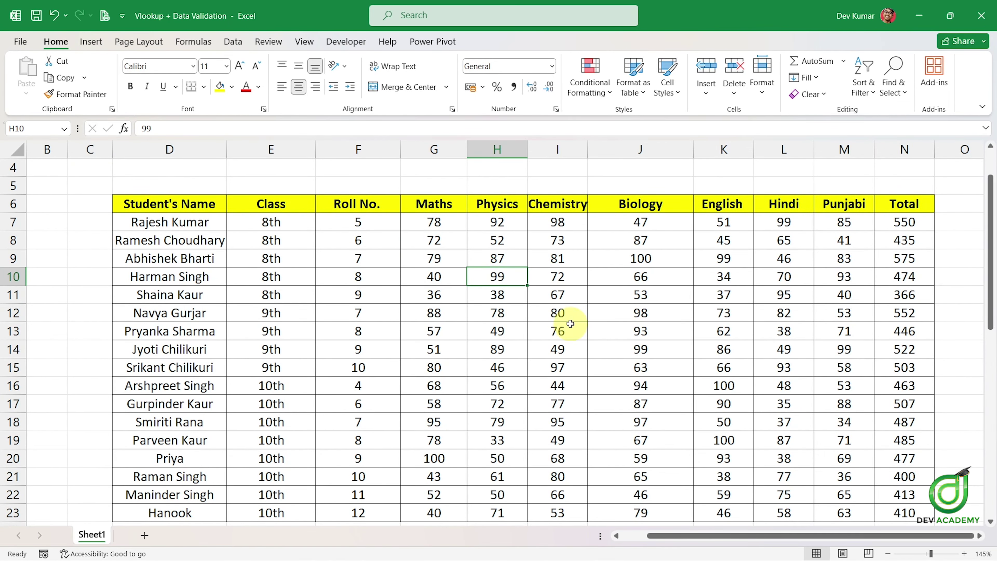
left_click(179, 264)
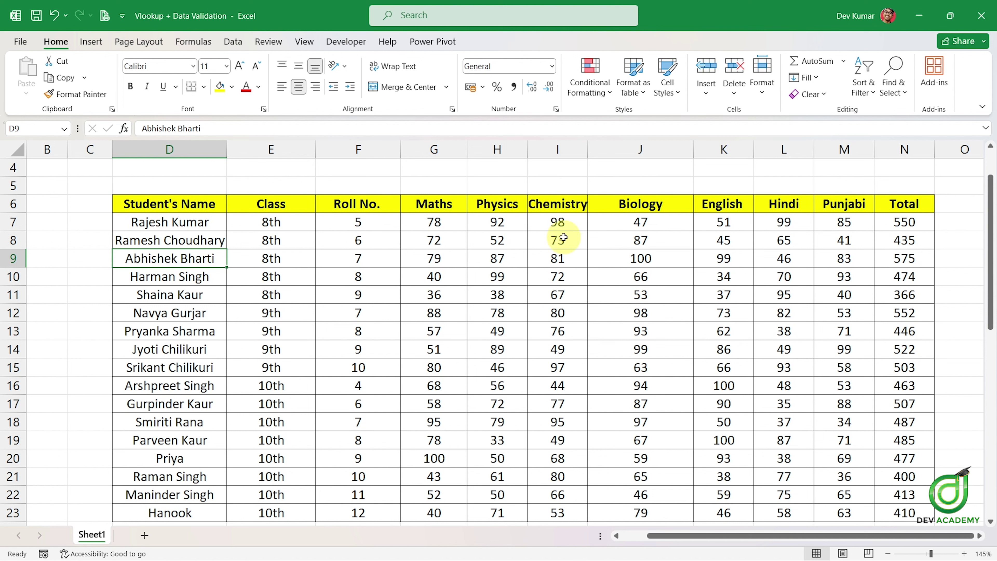
left_click(198, 278)
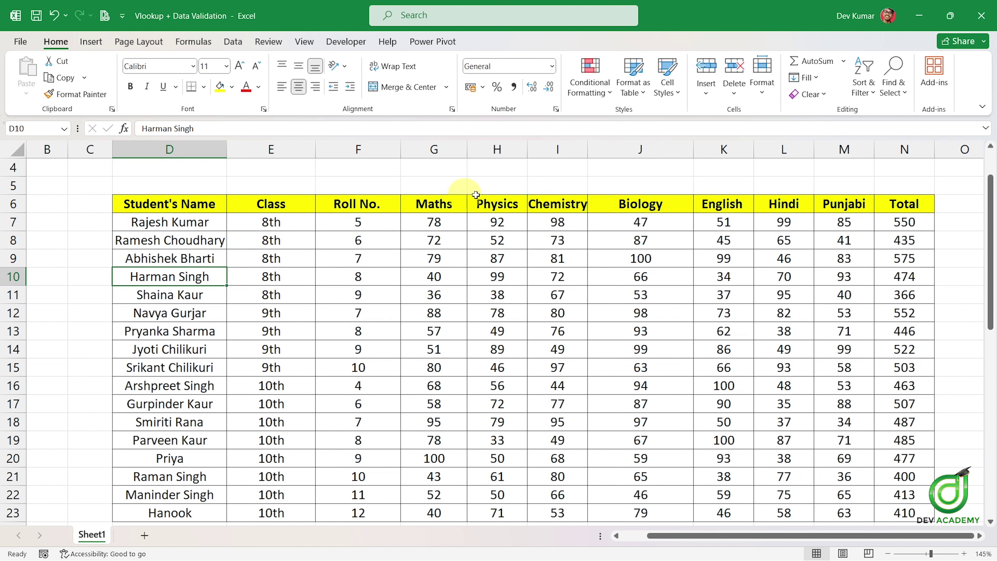
left_click(433, 273)
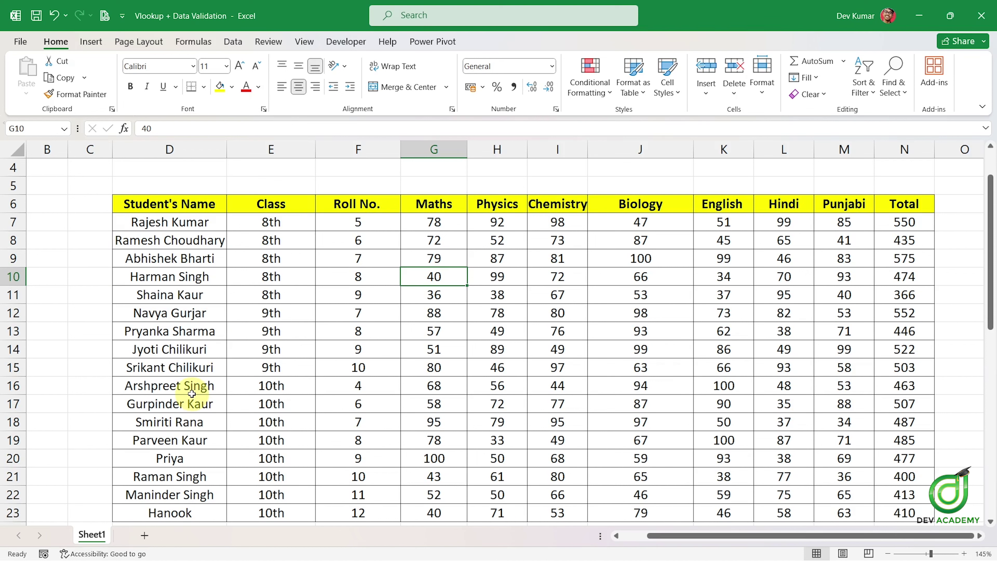
left_click(192, 393)
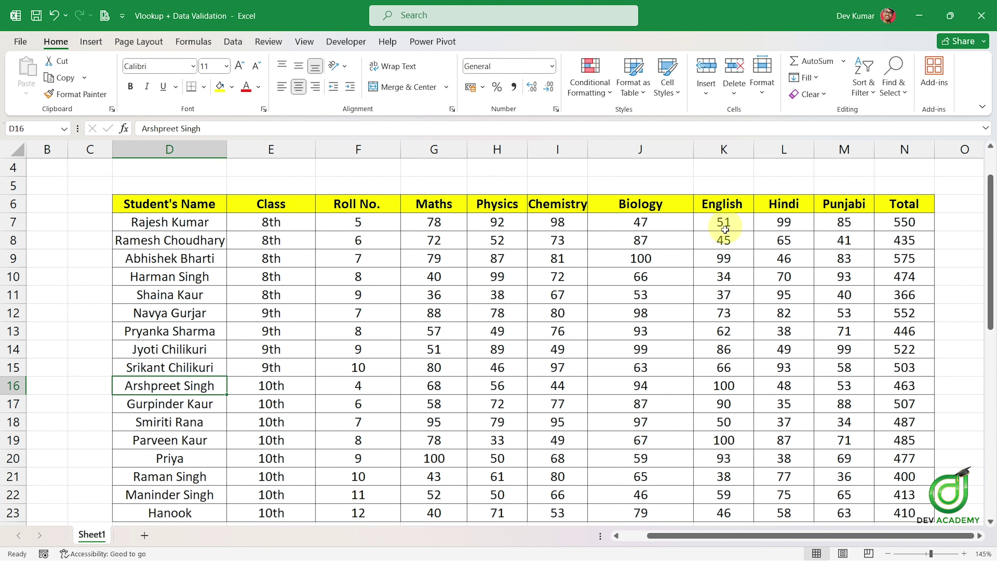
left_click(735, 386)
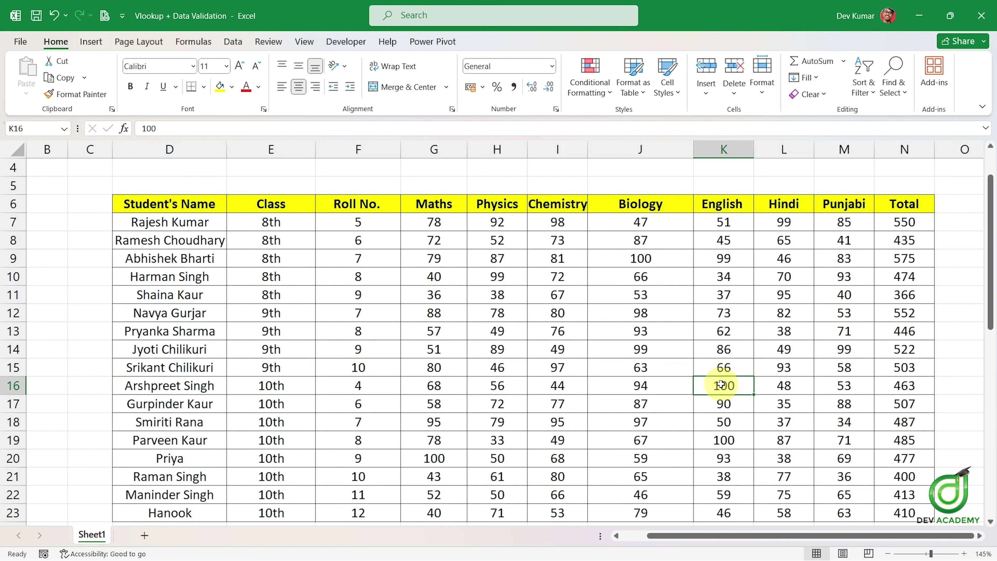
left_click(617, 349)
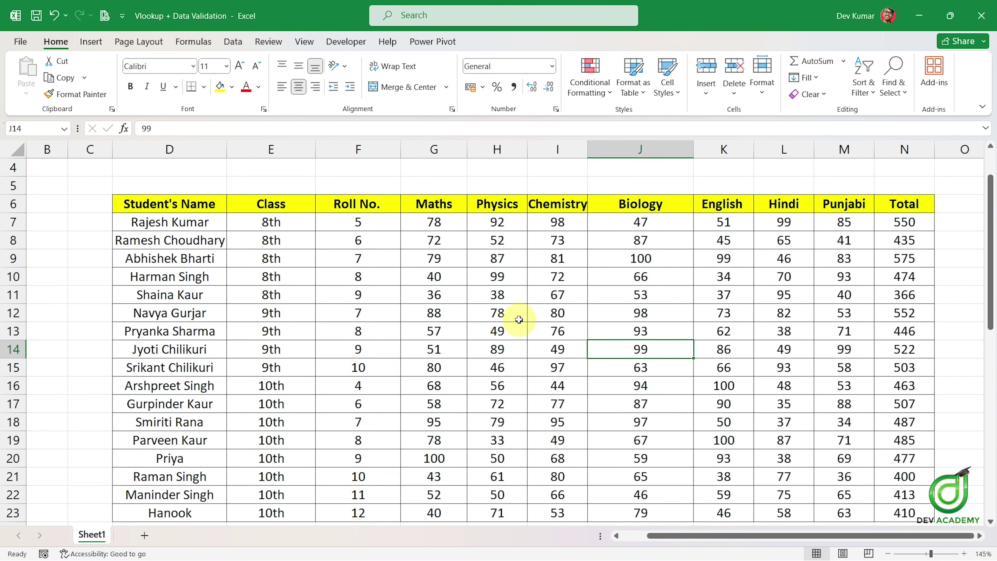
left_click(498, 331)
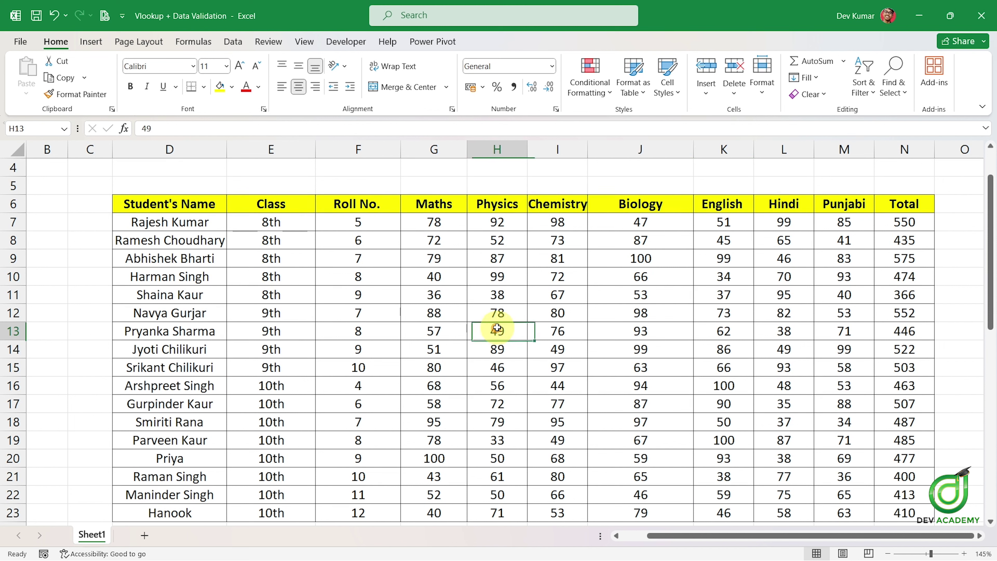
left_click(497, 314)
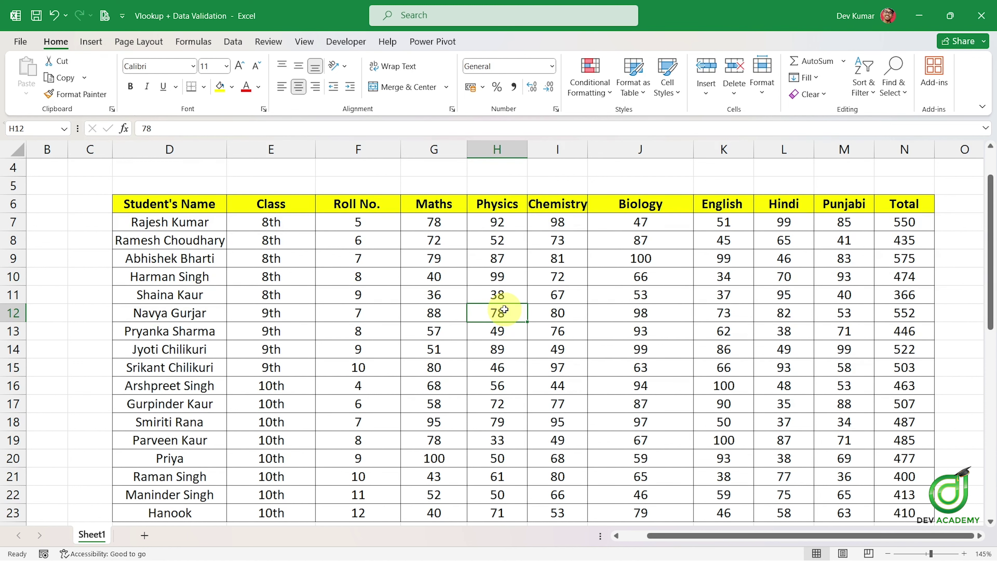
Step: Pick a different student from the D26 name dropdown
scroll(504, 310, "down", 2)
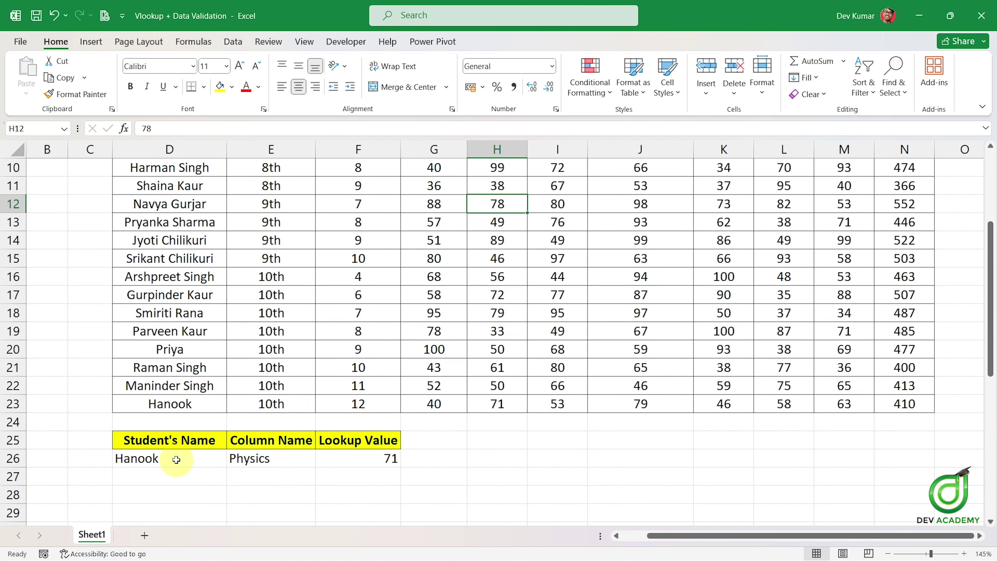
left_click(177, 459)
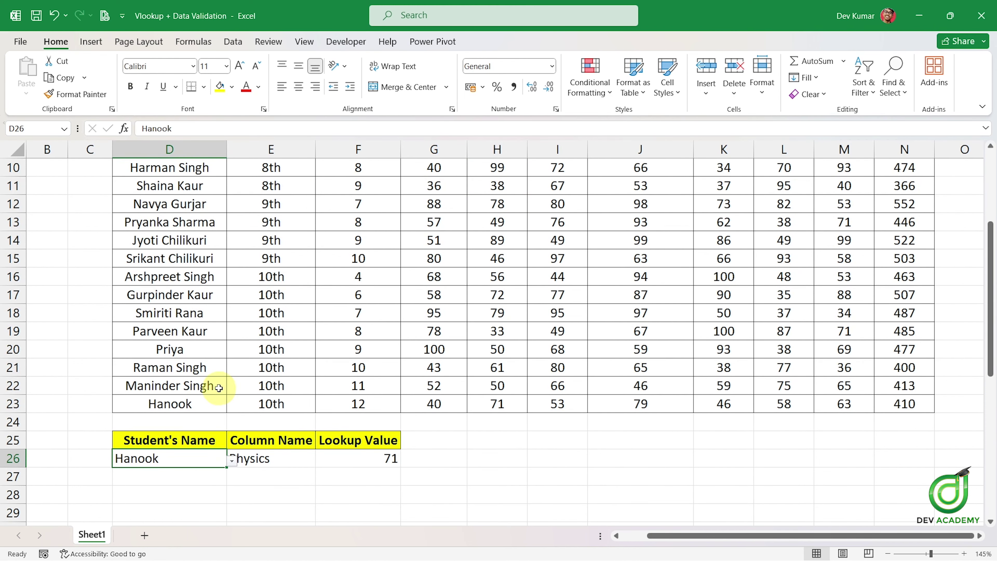
scroll(219, 387, "up", 1)
scroll(274, 420, "down", 1)
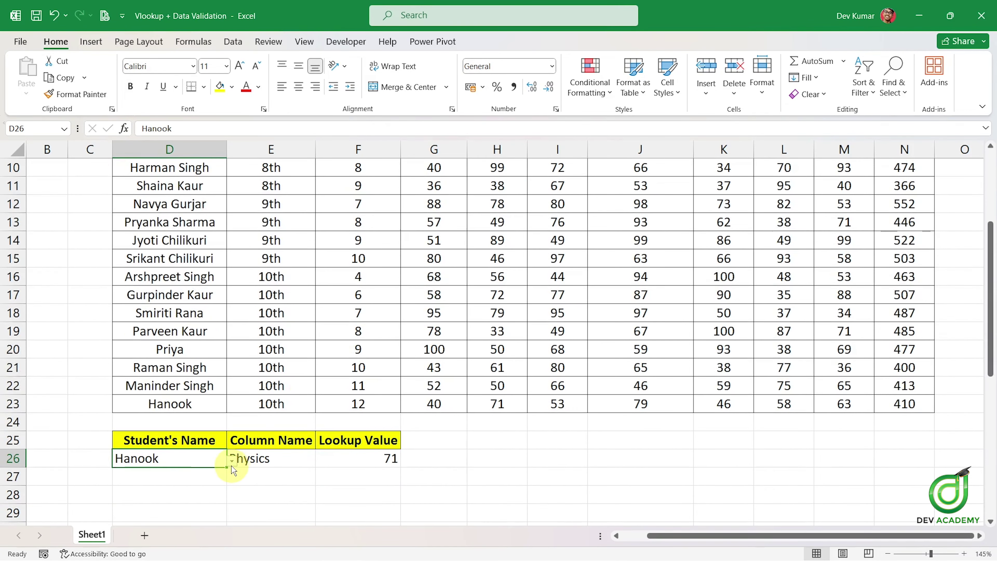
left_click(232, 460)
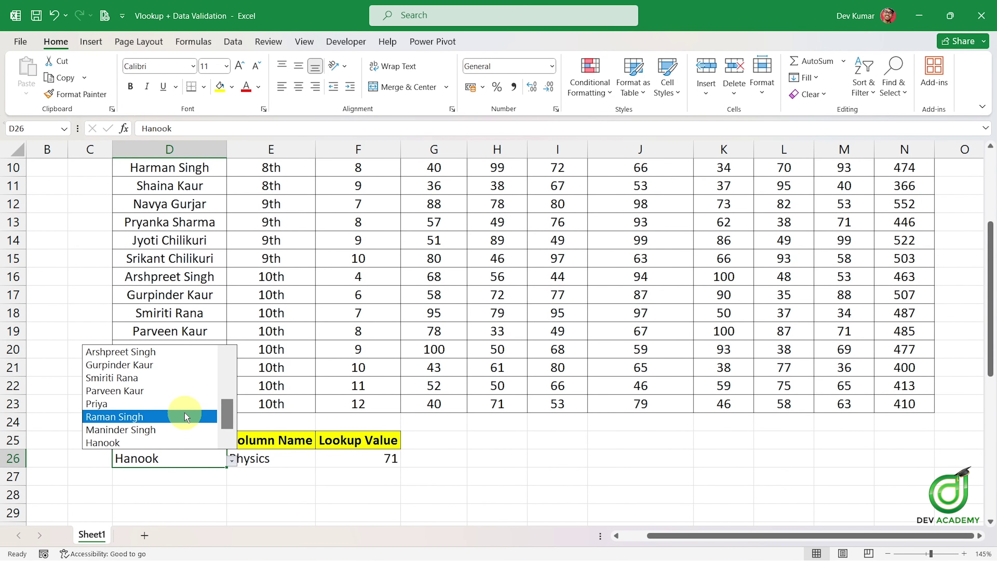
left_click(185, 406)
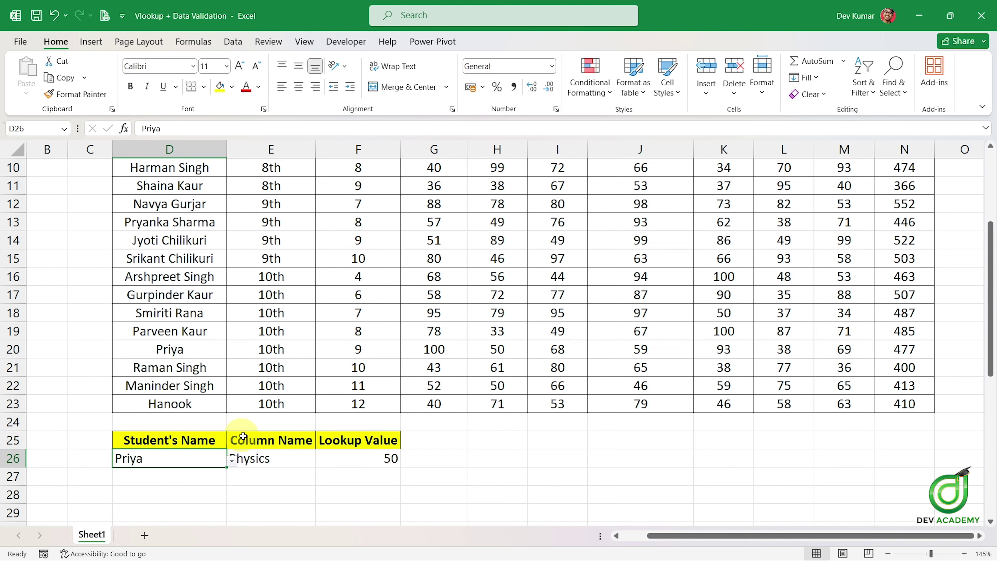
scroll(262, 421, "up", 3)
scroll(921, 294, "down", 3)
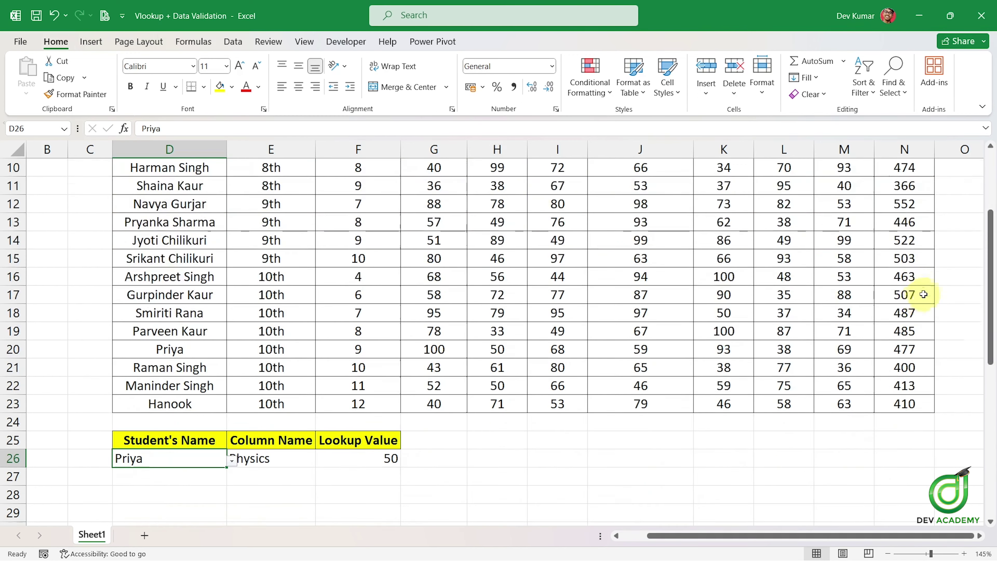
Step: Check a total's SUM formula and the F26 VLOOKUP, then set E26 to Total
left_click(902, 349)
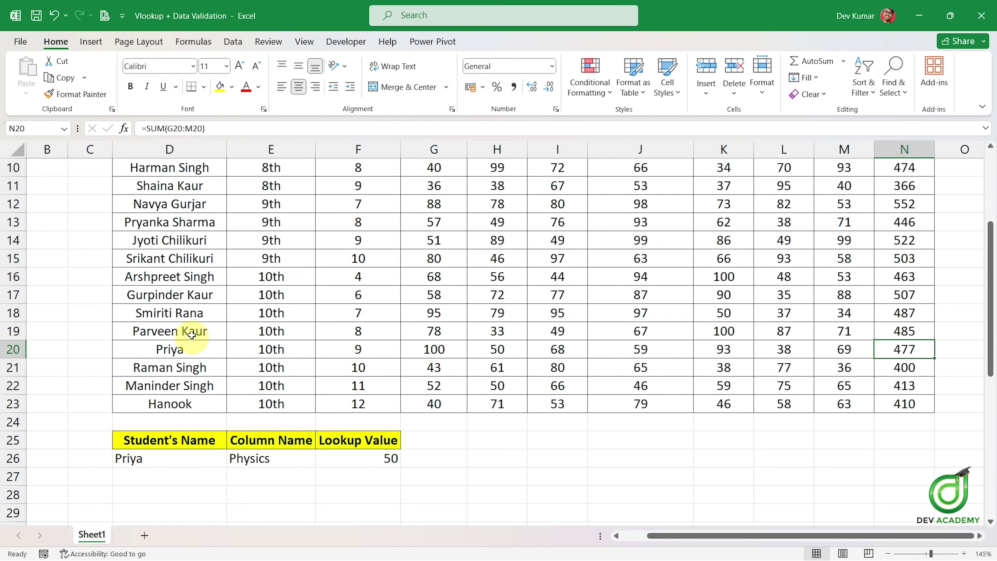
left_click(251, 460)
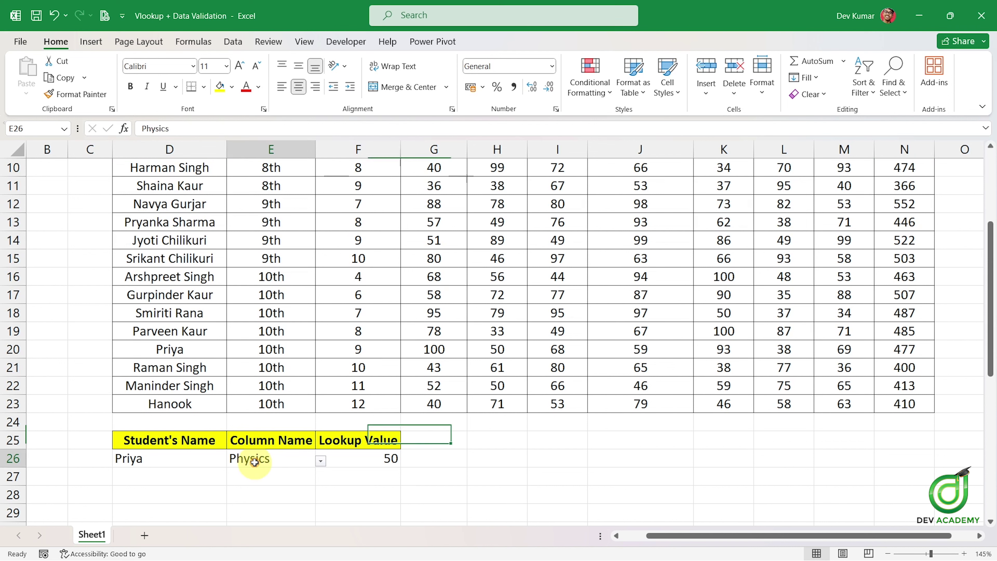
left_click(320, 468)
left_click(294, 458)
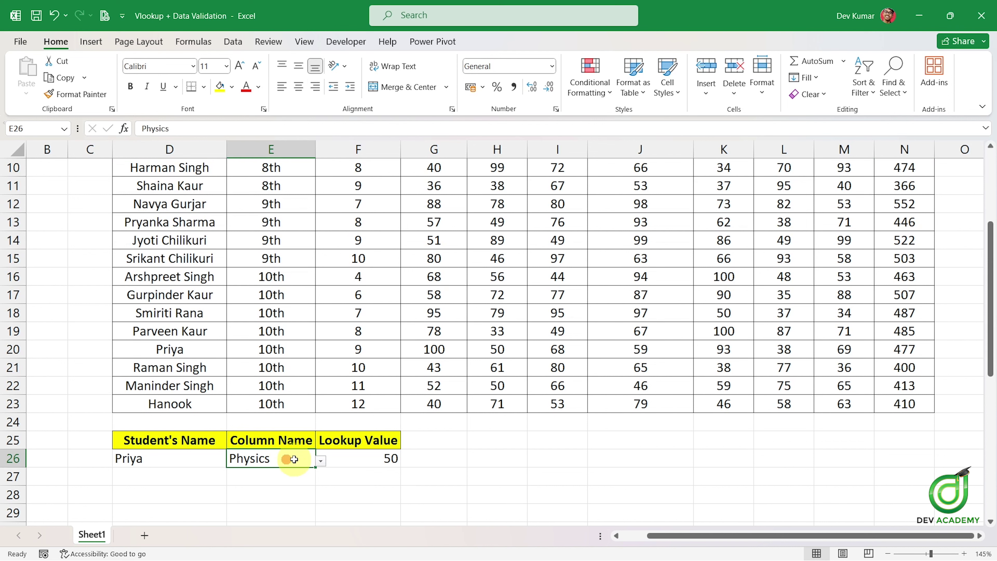
left_click(320, 462)
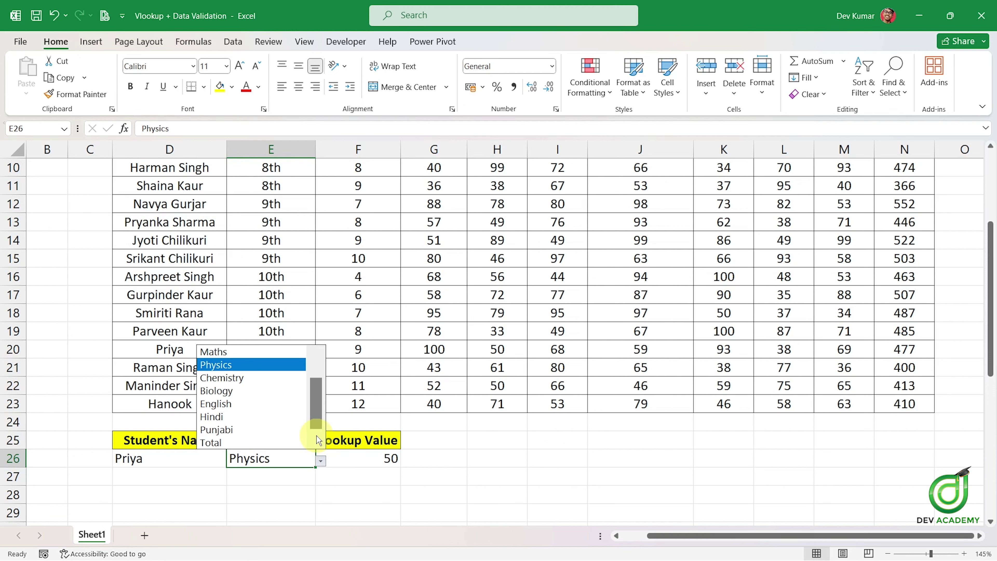
left_click(259, 443)
left_click(373, 467)
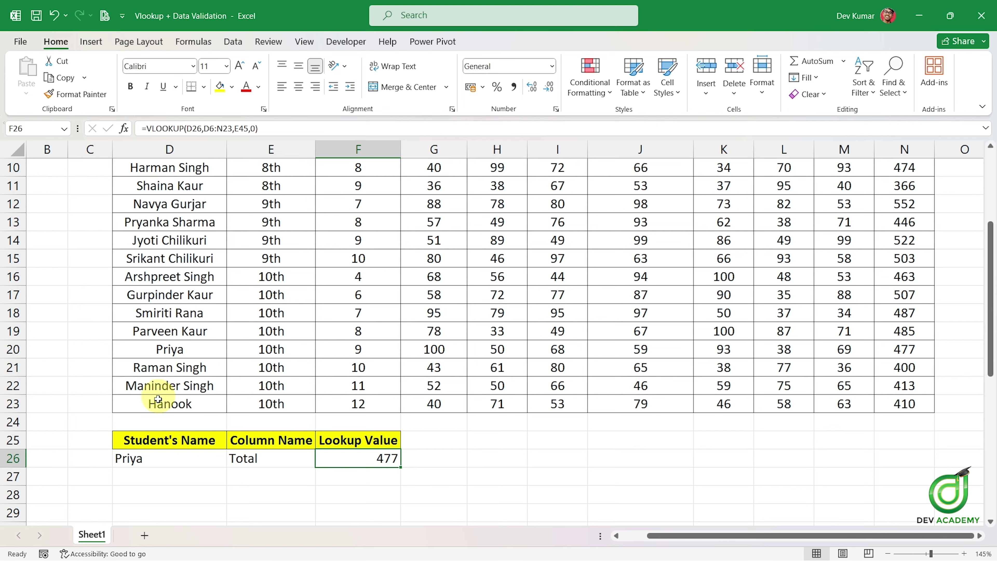
scroll(452, 329, "up", 1)
scroll(452, 299, "up", 1)
scroll(452, 292, "down", 2)
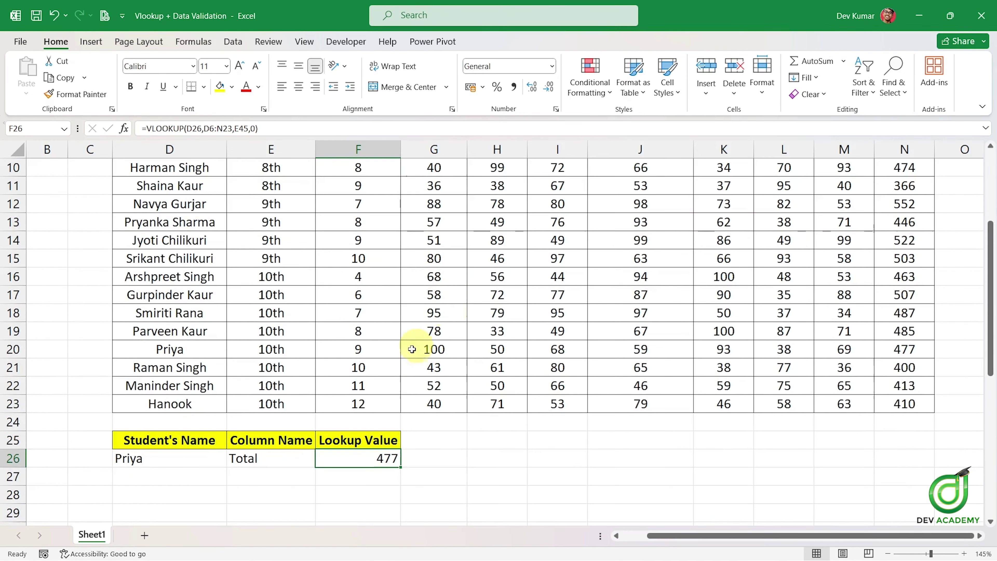
left_click(195, 464)
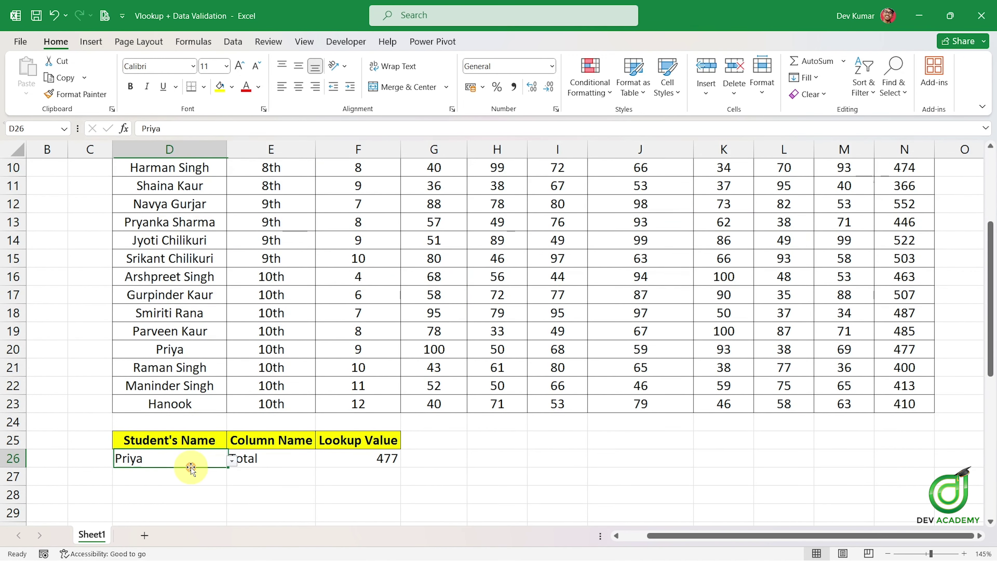
left_click(232, 460)
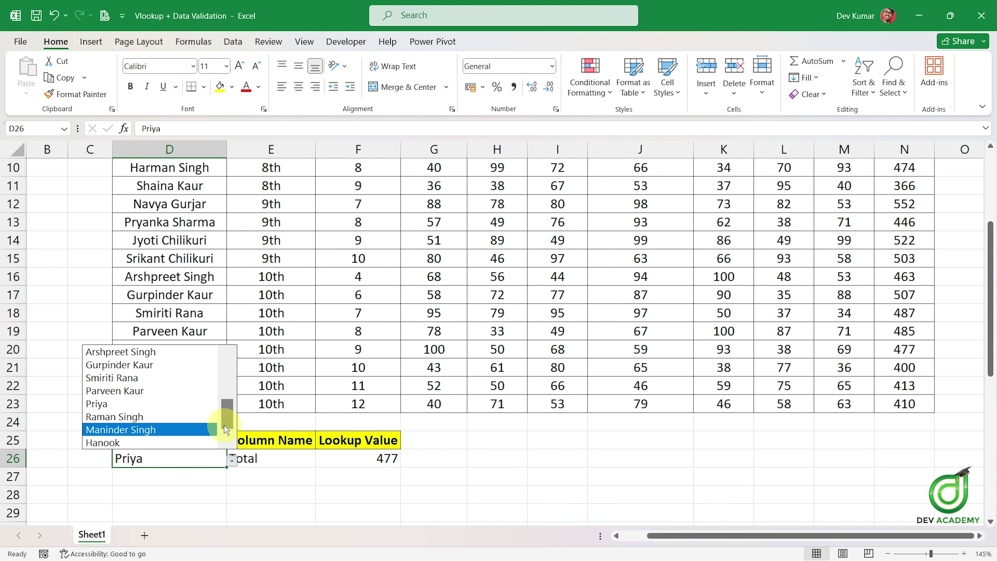
left_click_drag(231, 418, 232, 405)
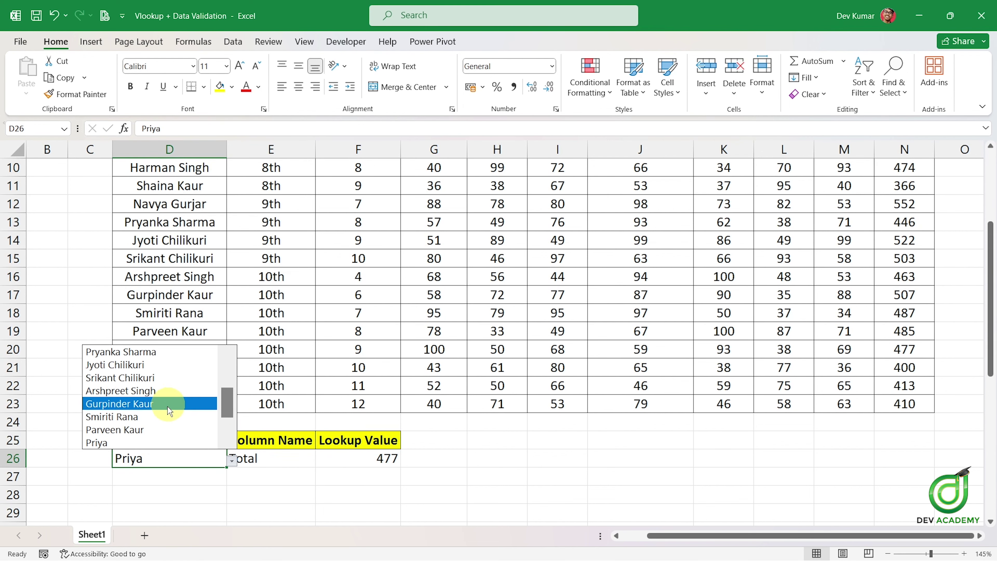
left_click(168, 417)
left_click(271, 459)
Step: Set E26 to Maths so the F26 VLOOKUP returns 95
scroll(310, 458, "up", 1)
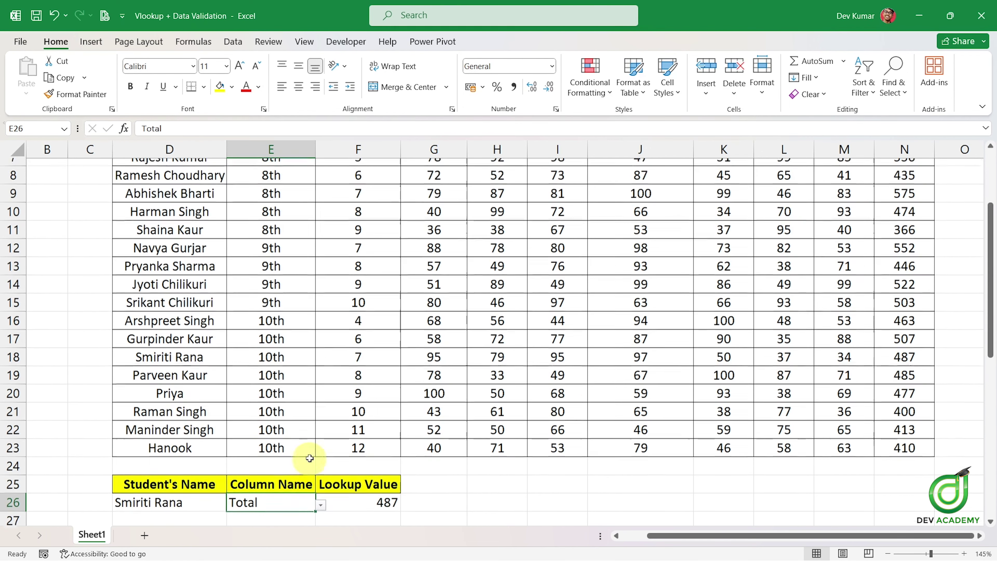
scroll(326, 454, "down", 1)
left_click(325, 463)
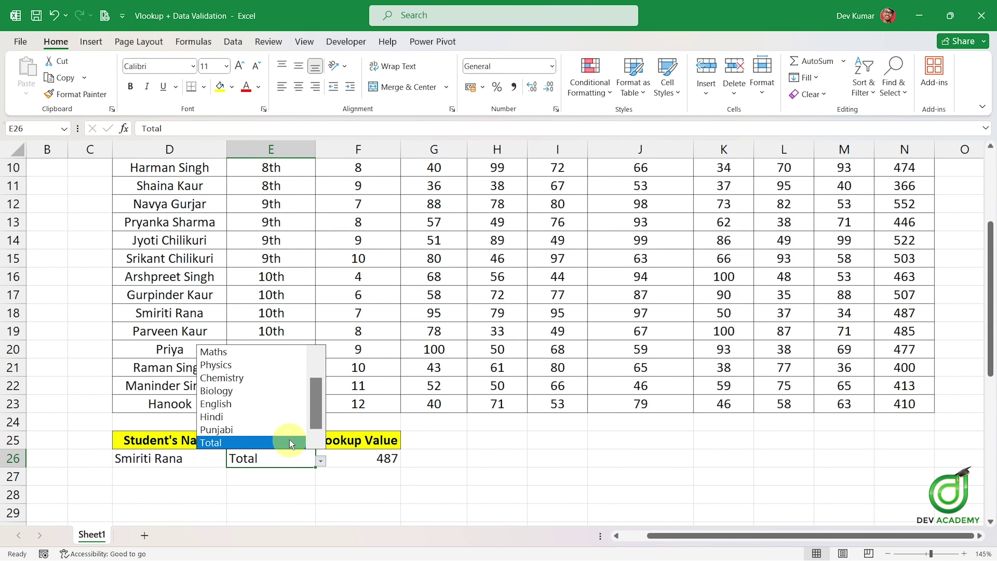
left_click(280, 353)
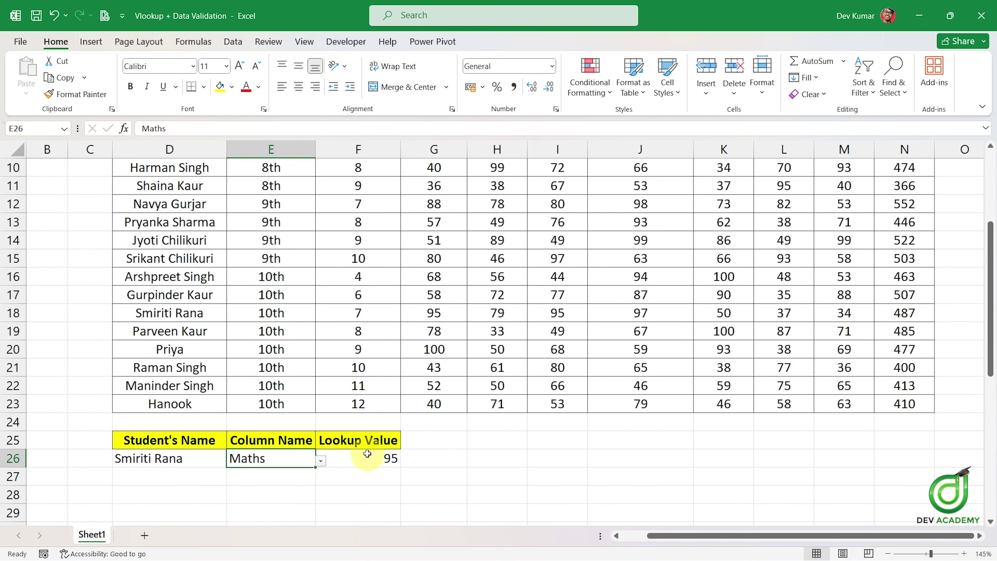
left_click(375, 458)
scroll(392, 444, "up", 1)
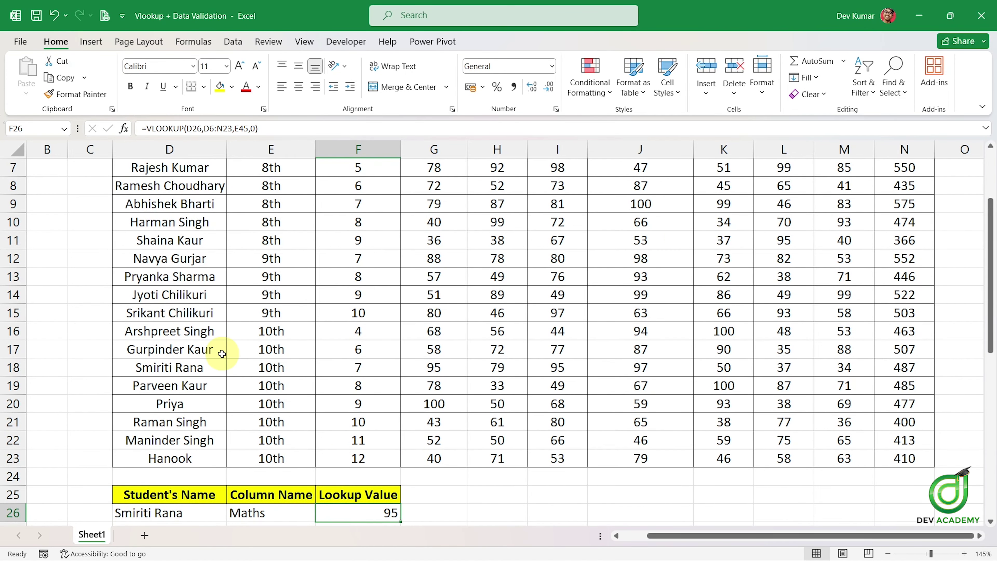
left_click(437, 367)
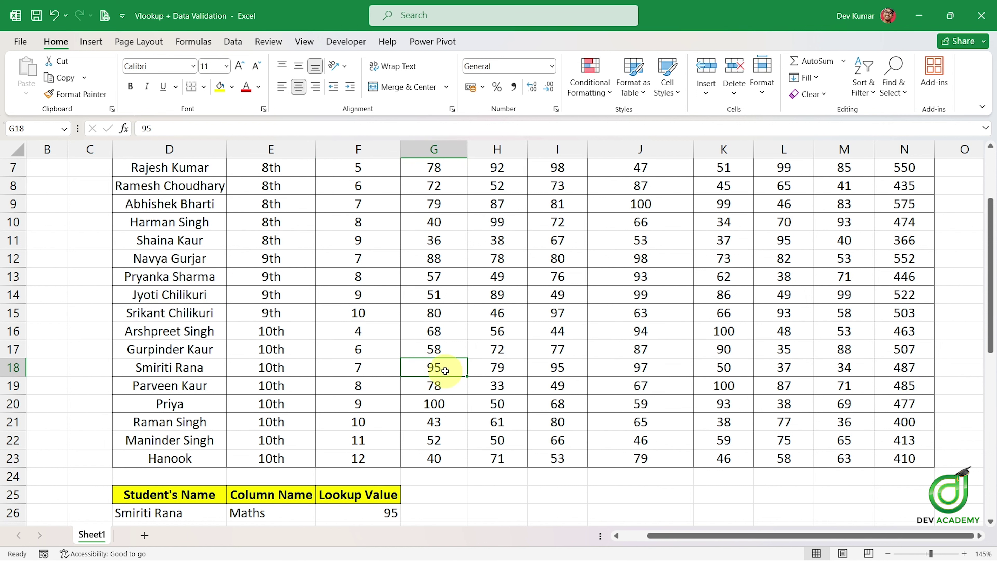
left_click(356, 422)
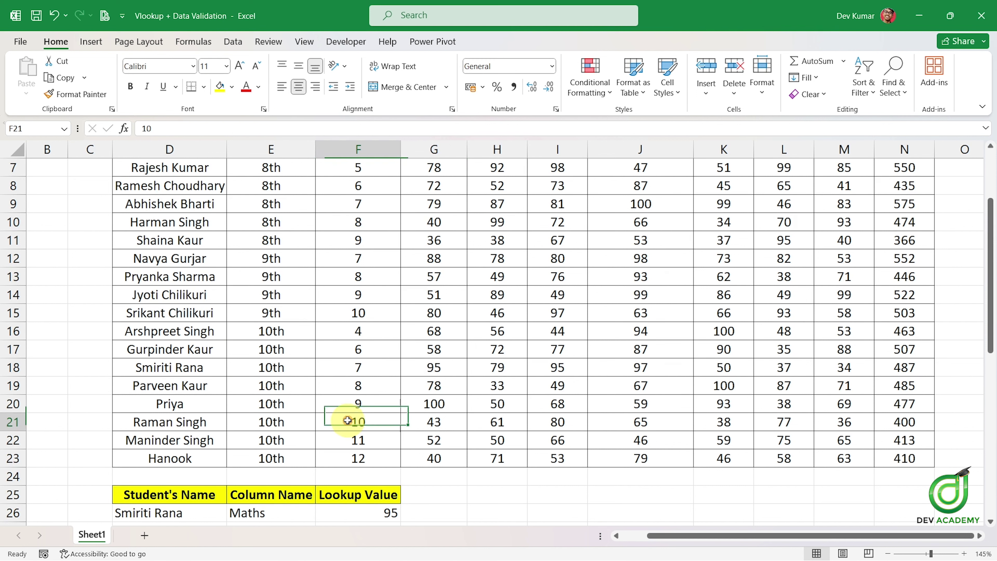
scroll(376, 418, "down", 1)
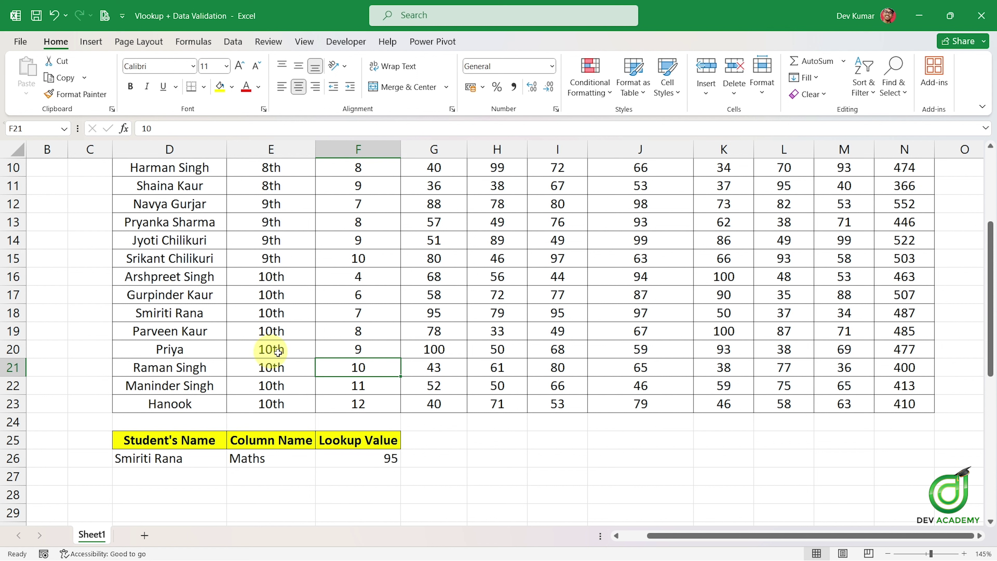
left_click(474, 456)
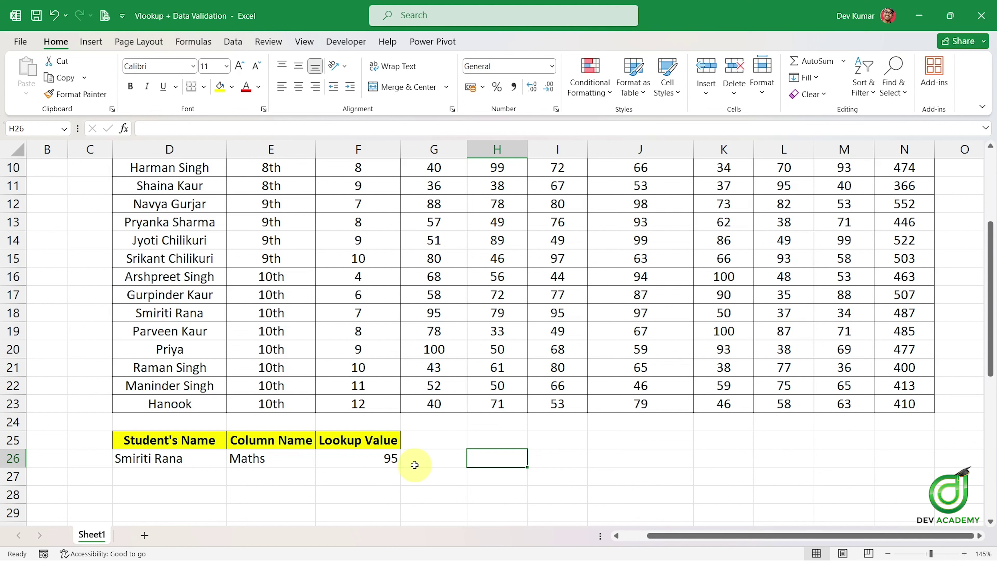
left_click(379, 455)
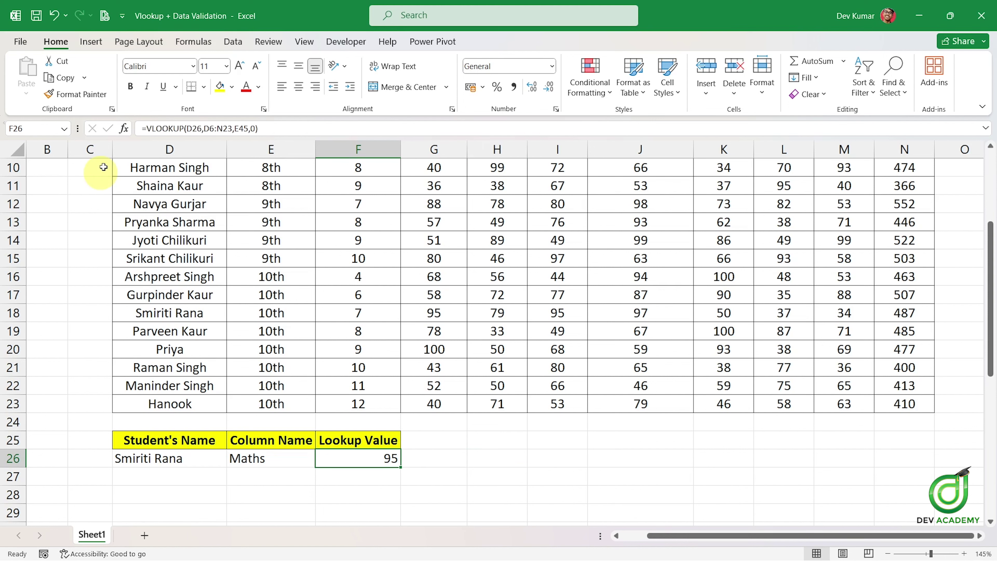
left_click(174, 456)
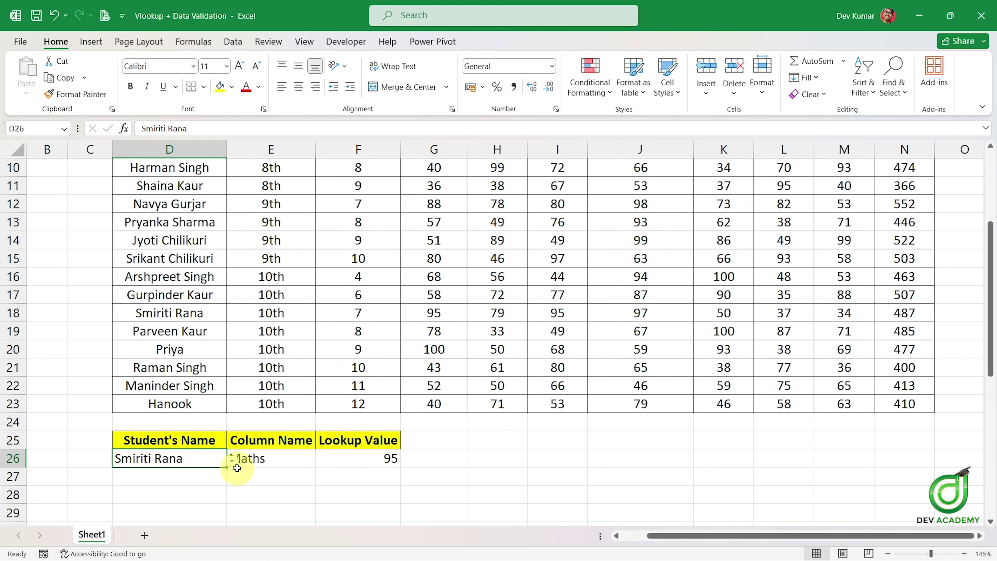
left_click(528, 462)
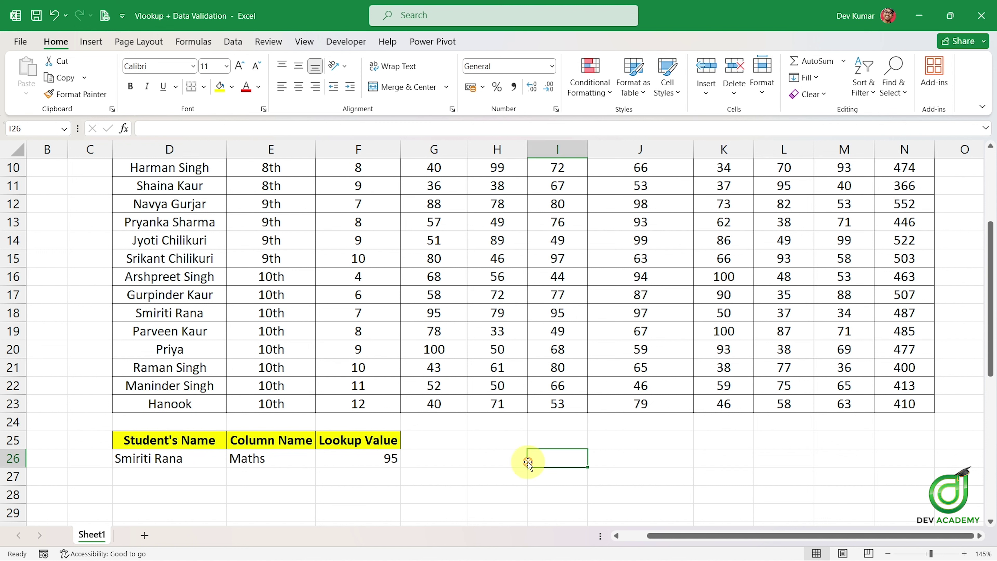
left_click(388, 458)
left_click(179, 465)
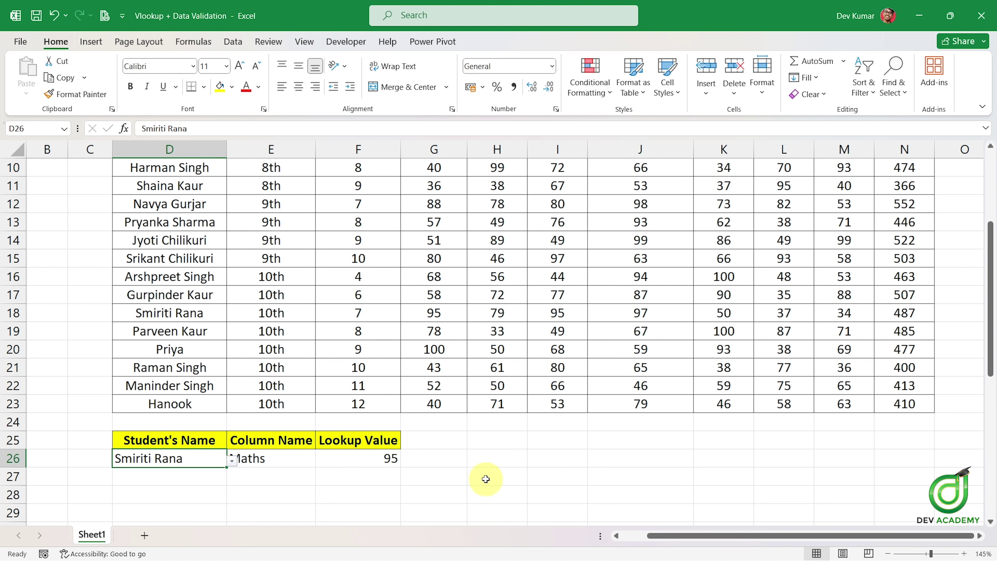
left_click(511, 470)
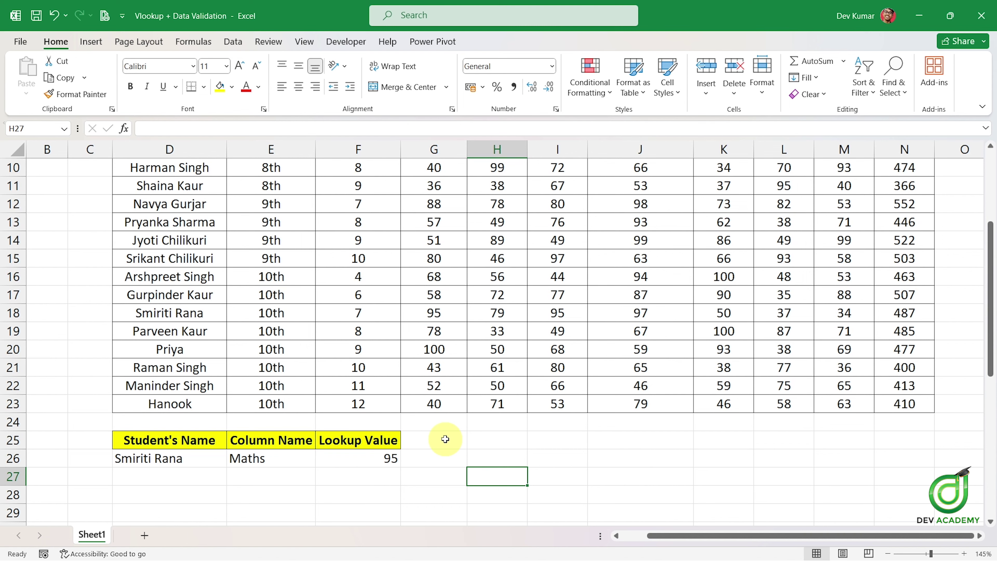
Step: Scroll to the empty lookup row under the three yellow headers
scroll(447, 440, "up", 2)
scroll(447, 440, "down", 1)
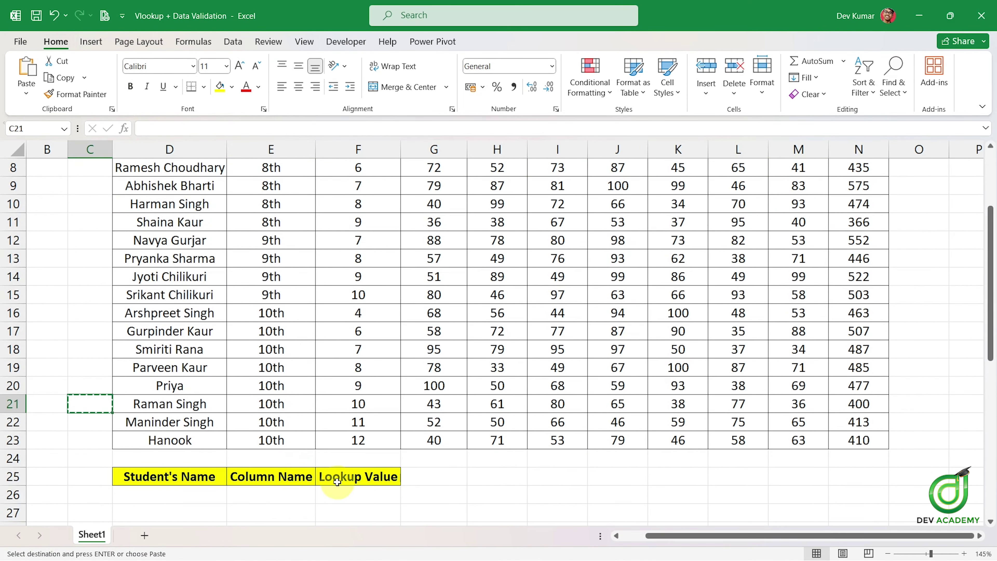
scroll(349, 477, "up", 1)
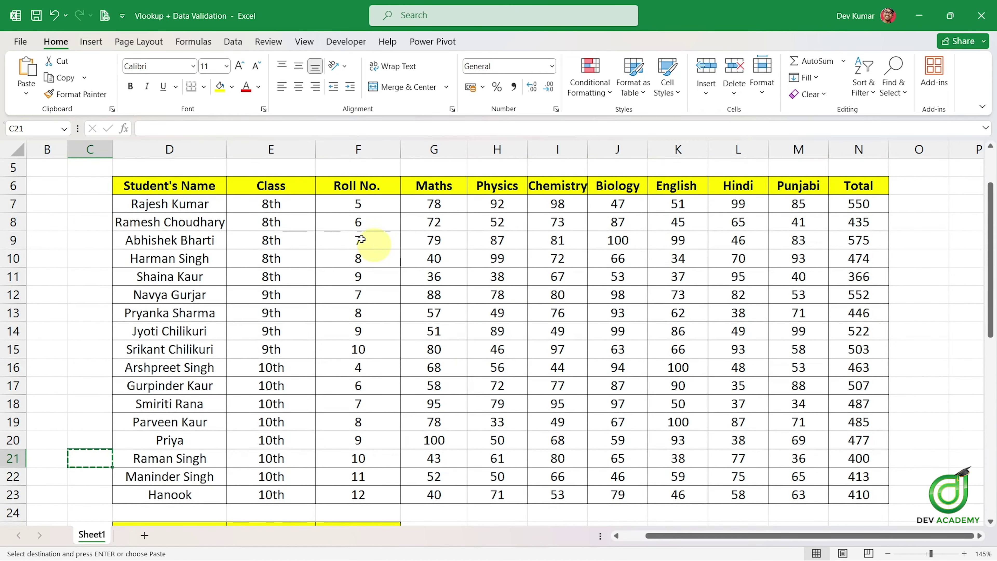
scroll(345, 328, "down", 1)
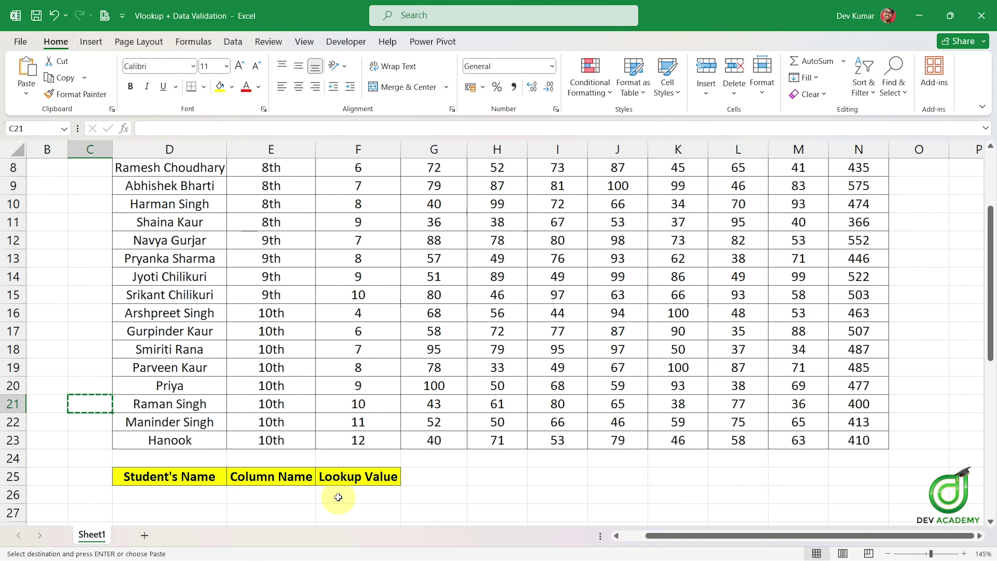
Step: Begin a VLOOKUP formula in F26 using the =vl autocomplete
left_click(381, 492)
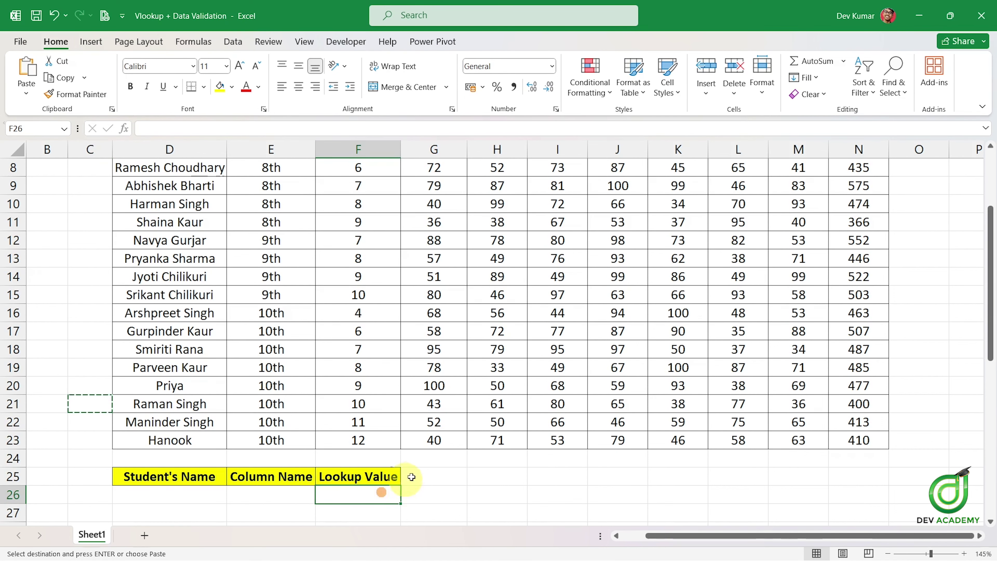
scroll(409, 429, "up", 1)
scroll(408, 429, "down", 1)
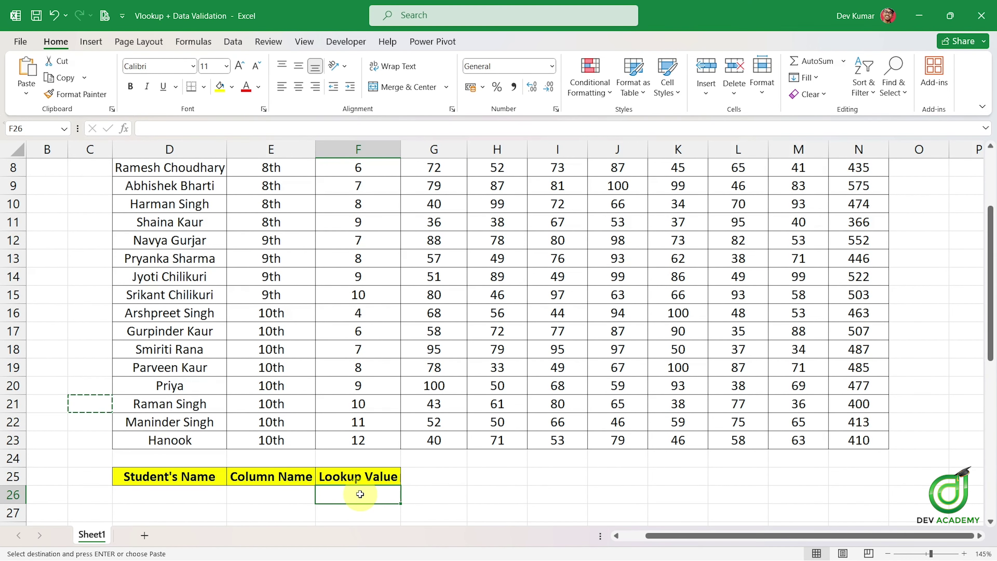
key("Escape")
type("=v")
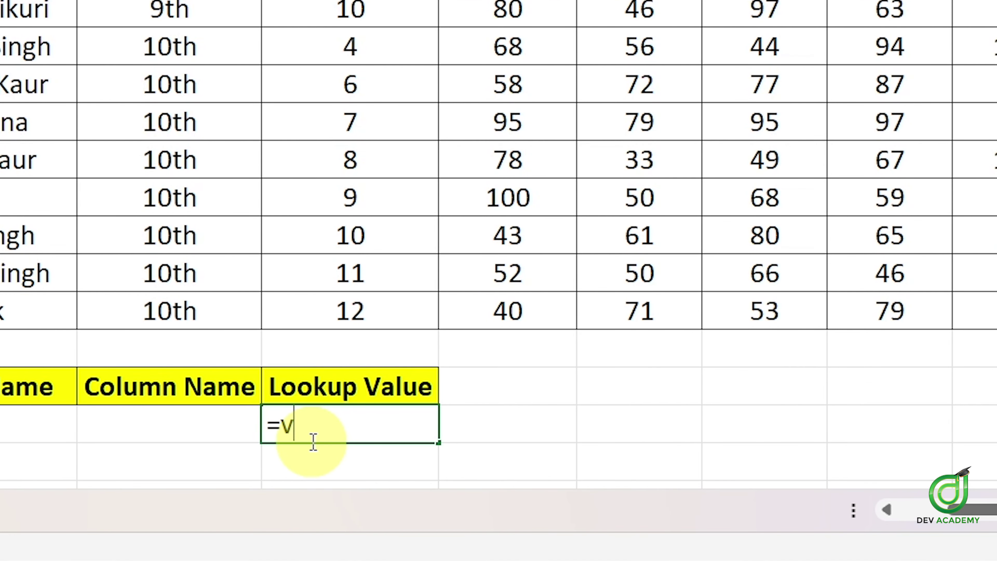
type("look")
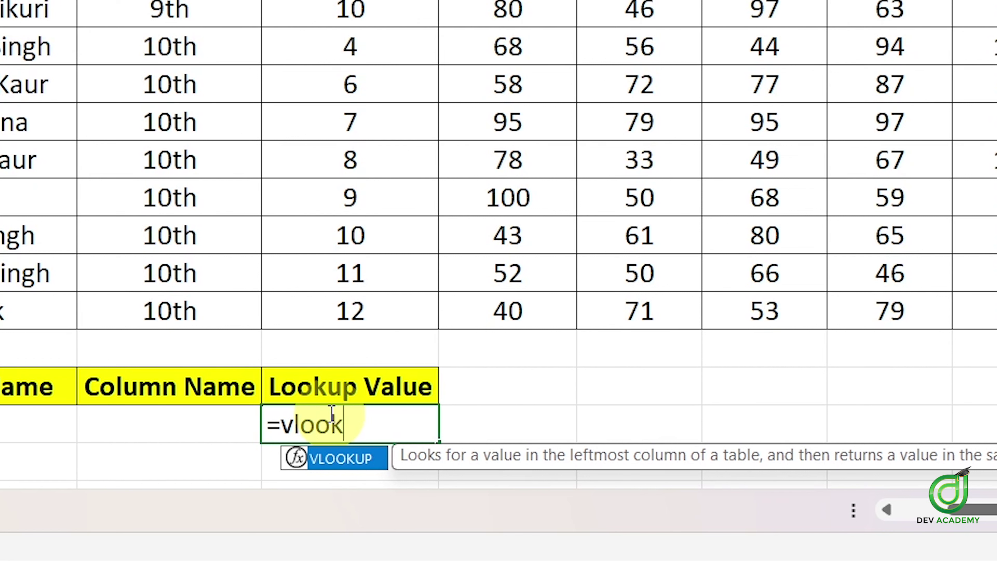
double_click(359, 459)
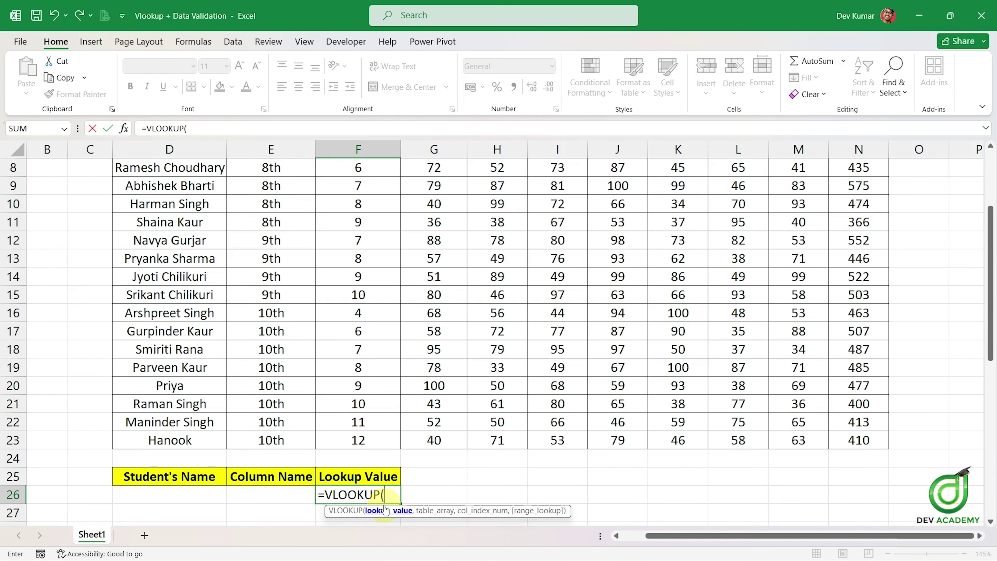
scroll(409, 498, "up", 1)
scroll(401, 491, "down", 1)
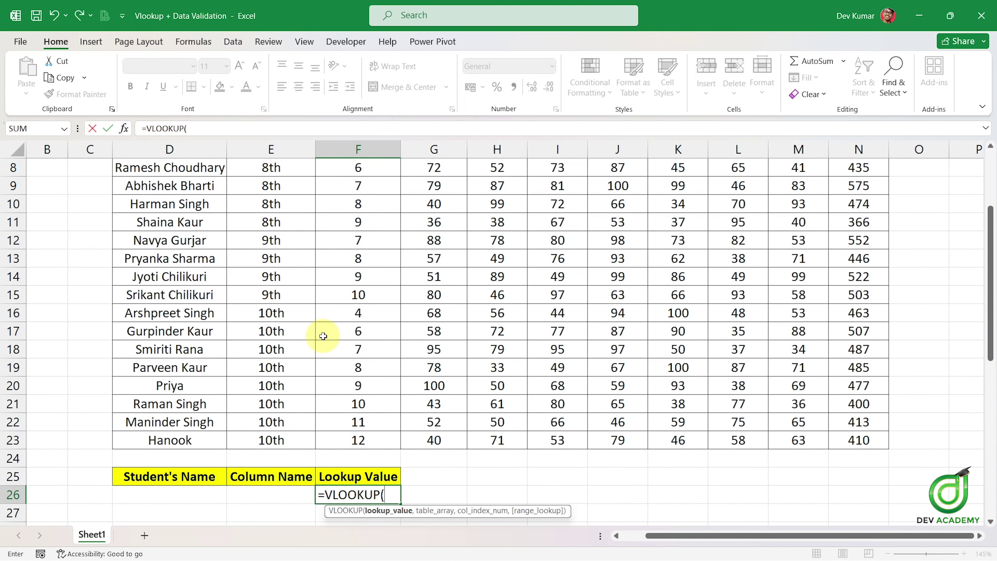
scroll(275, 330, "up", 1)
scroll(228, 322, "down", 1)
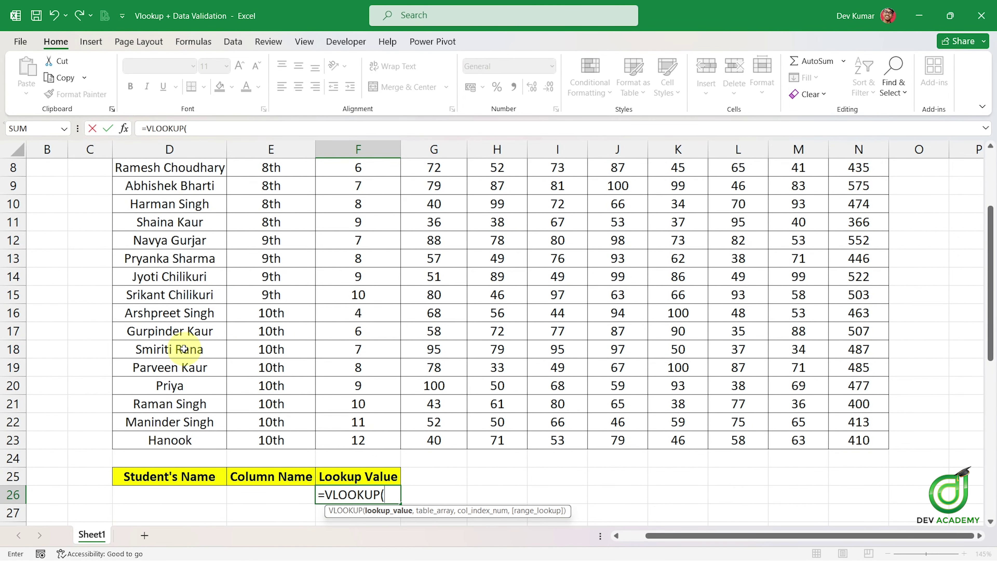
scroll(191, 350, "up", 1)
Step: Enter D18 as the lookup value and D6:N23 as the VLOOKUP table array
scroll(191, 349, "down", 1)
left_click(192, 349)
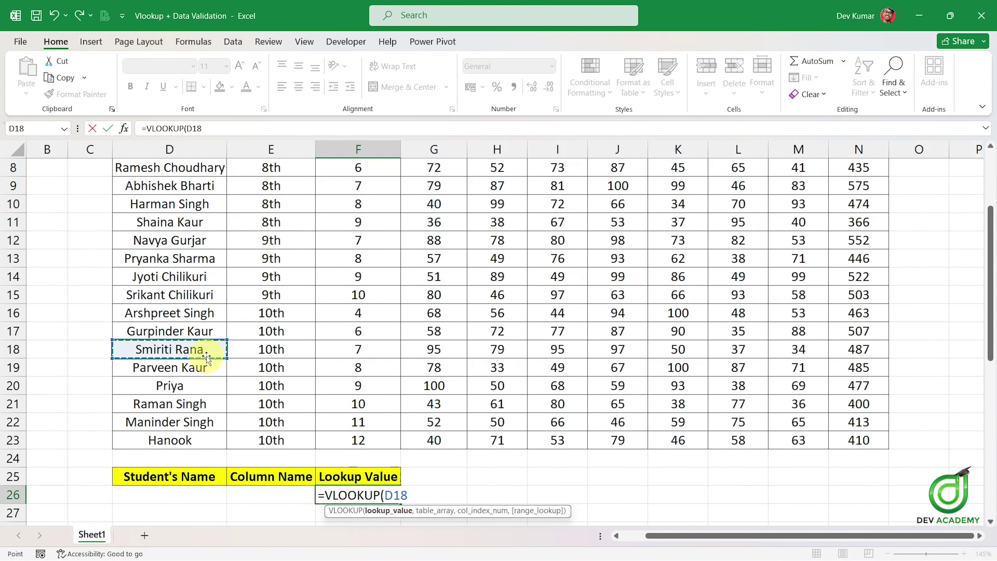
type(",")
scroll(393, 412, "down", 1)
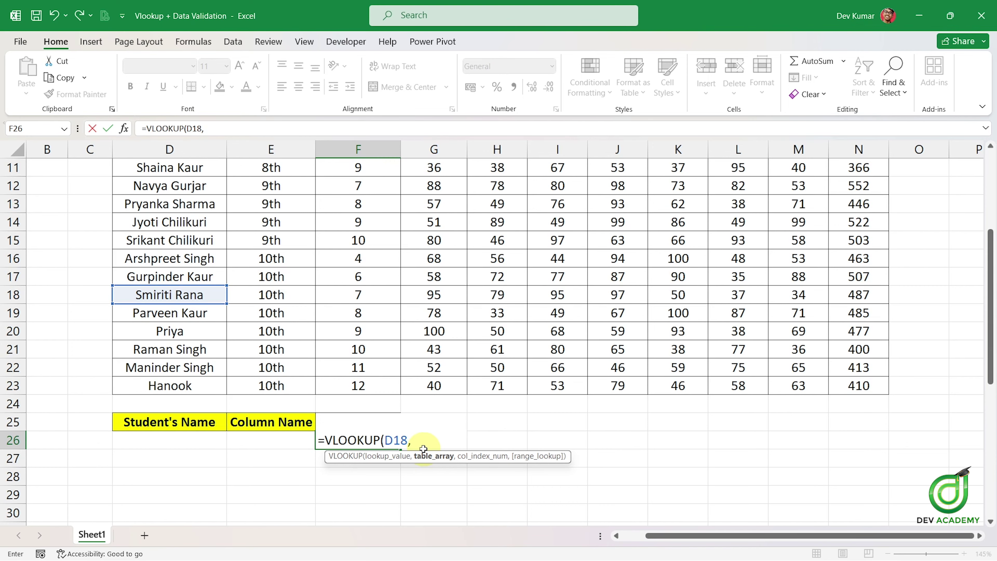
scroll(319, 320, "up", 1)
scroll(313, 322, "up", 2)
scroll(302, 318, "down", 2)
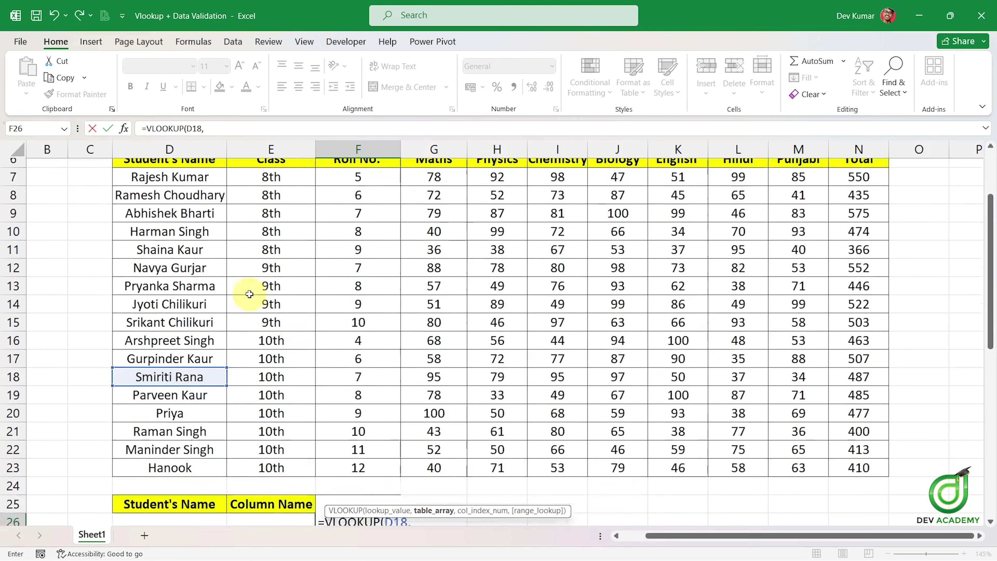
scroll(245, 290, "up", 1)
left_click_drag(180, 190, 859, 488)
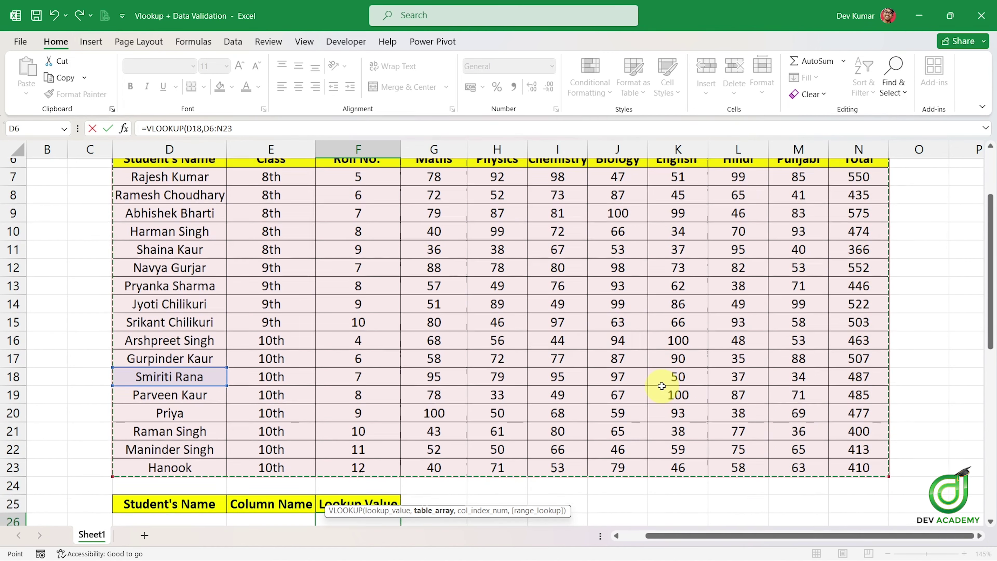
scroll(664, 383, "down", 1)
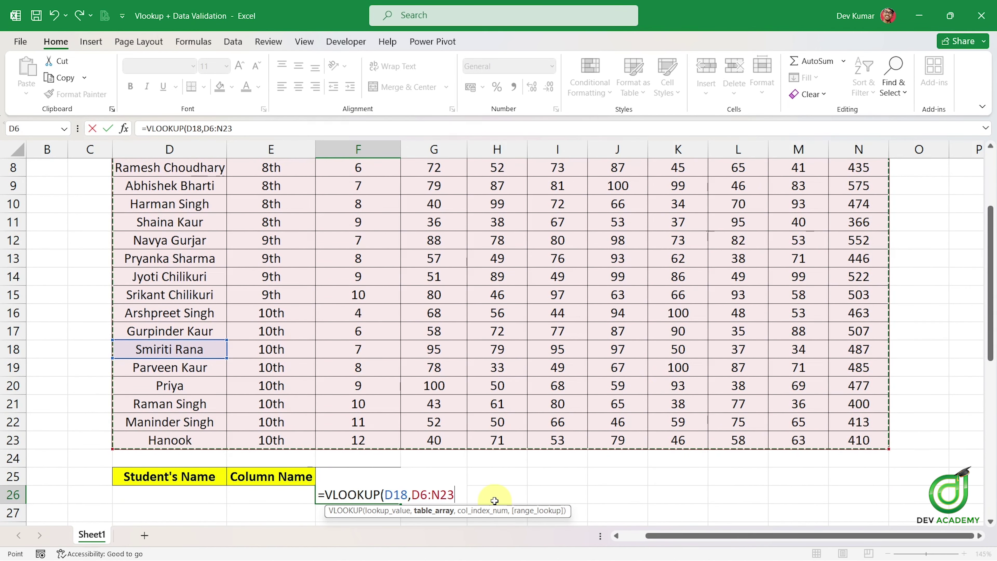
type(",")
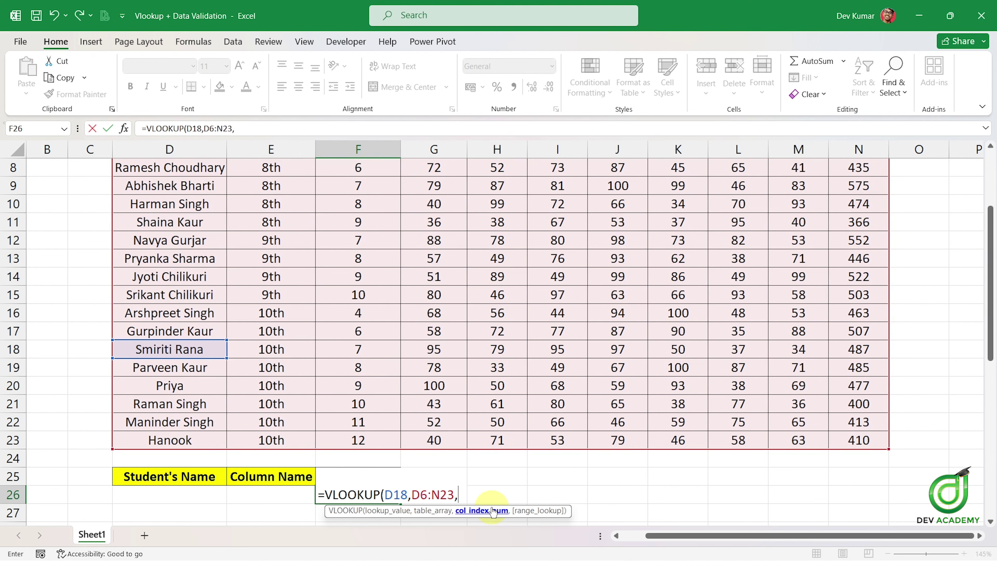
Step: Scroll through the marks table to locate the Hindi column as column 9
scroll(501, 452, "up", 1)
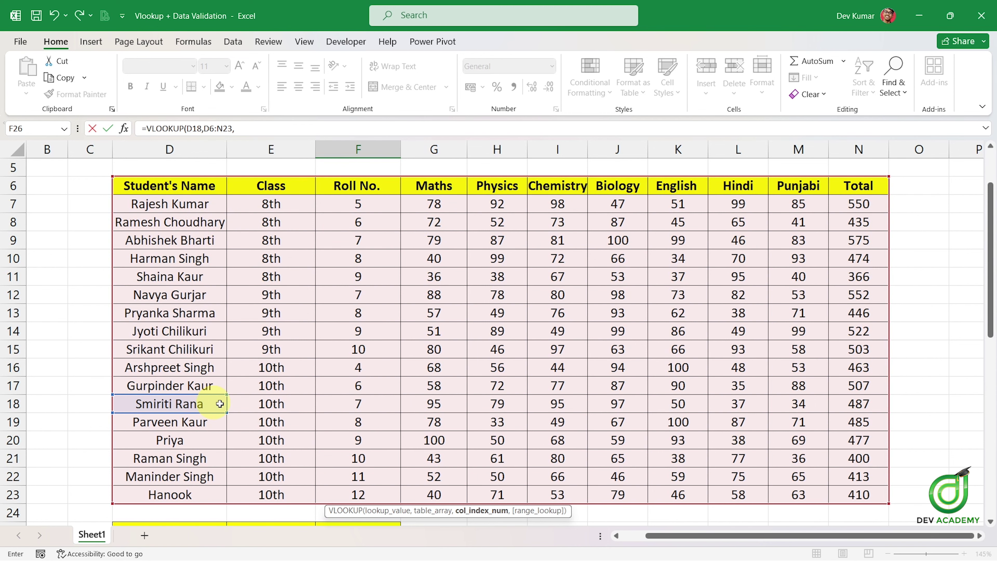
scroll(220, 404, "down", 2)
scroll(372, 413, "up", 1)
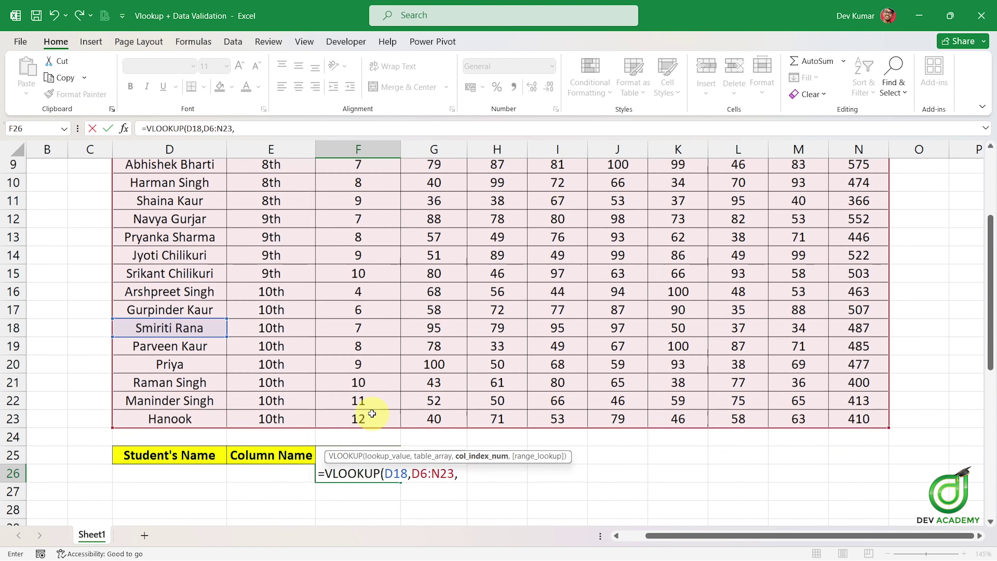
scroll(372, 413, "up", 1)
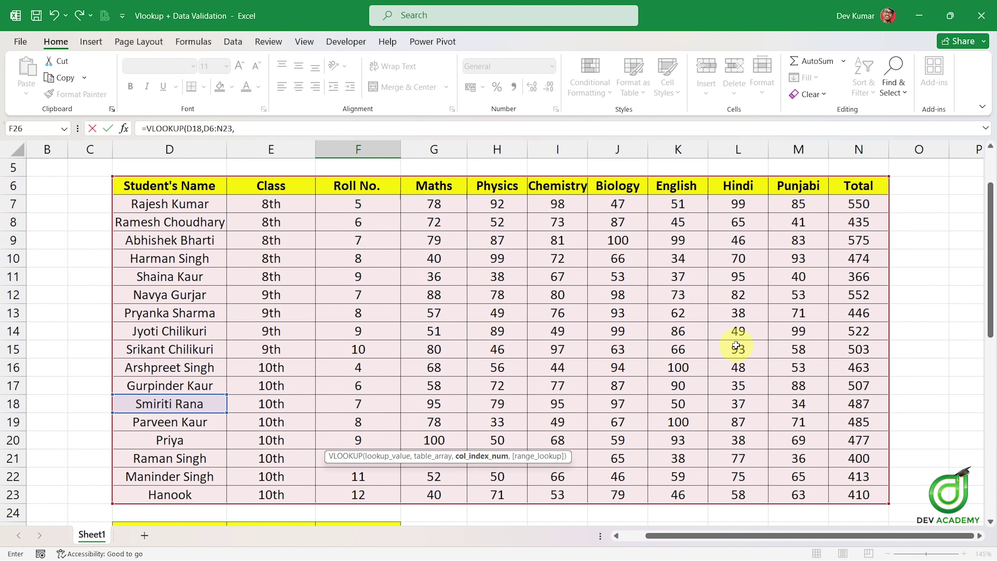
scroll(736, 348, "down", 1)
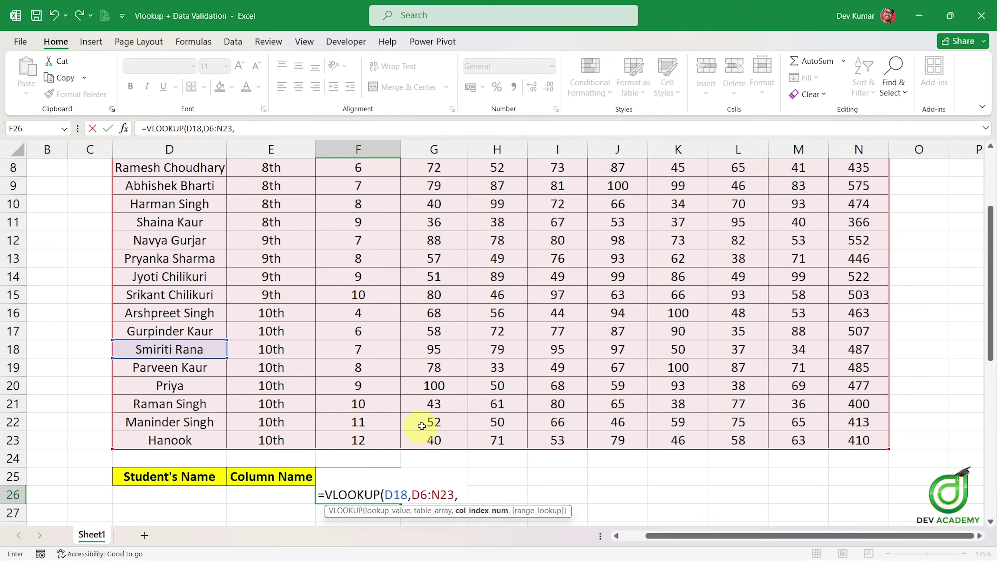
scroll(432, 393, "up", 1)
scroll(576, 272, "down", 1)
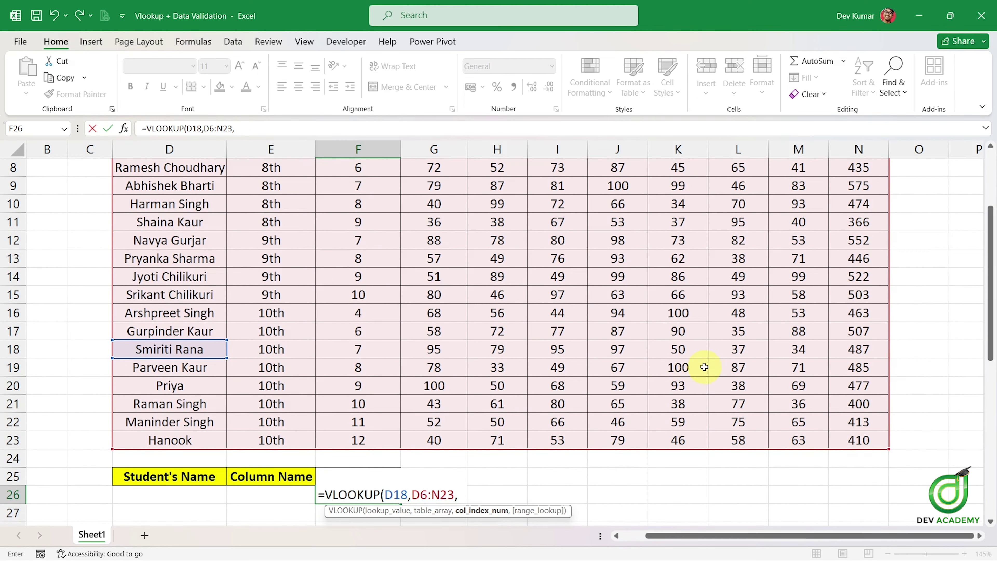
scroll(719, 383, "up", 2)
scroll(707, 306, "down", 1)
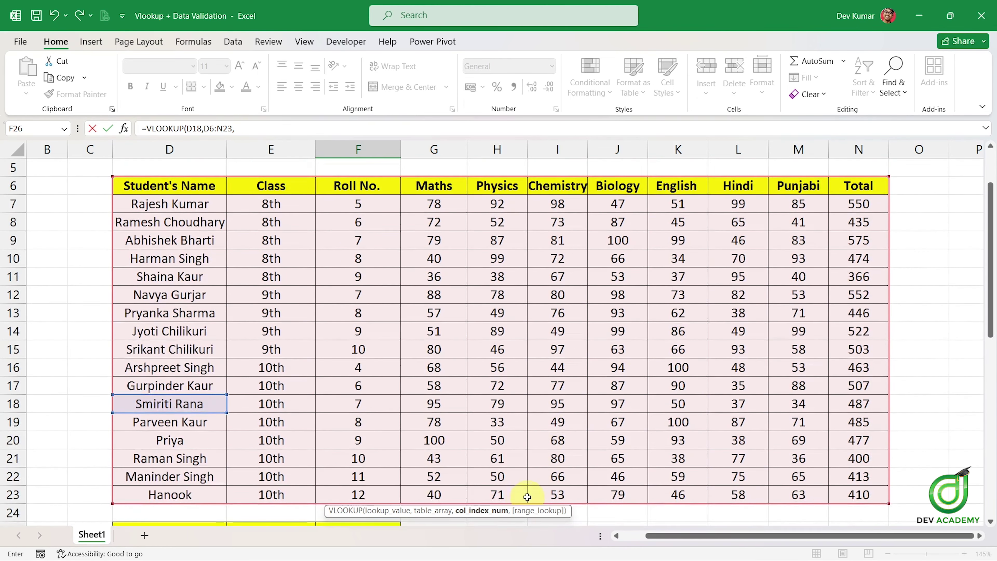
scroll(519, 493, "down", 1)
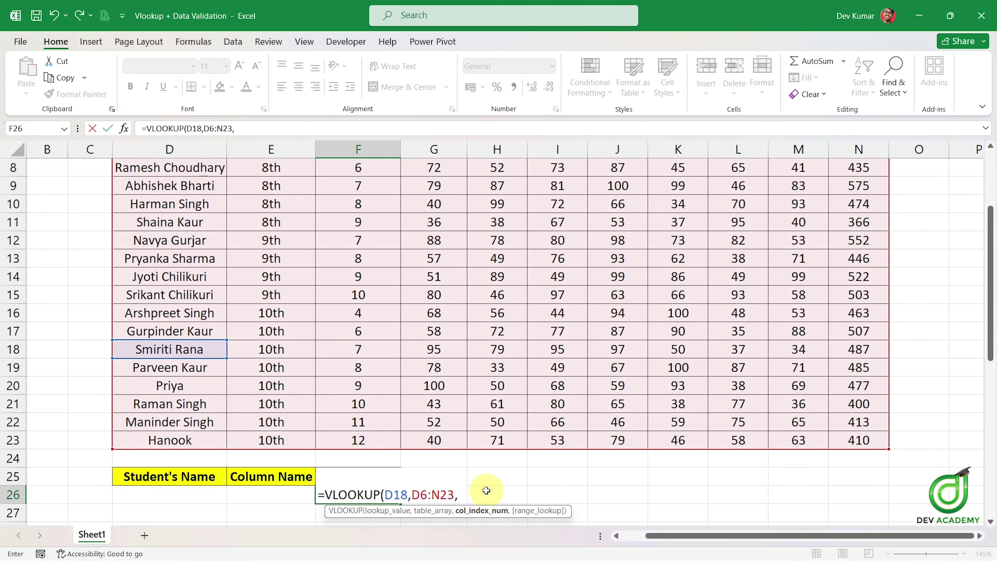
scroll(498, 466, "up", 1)
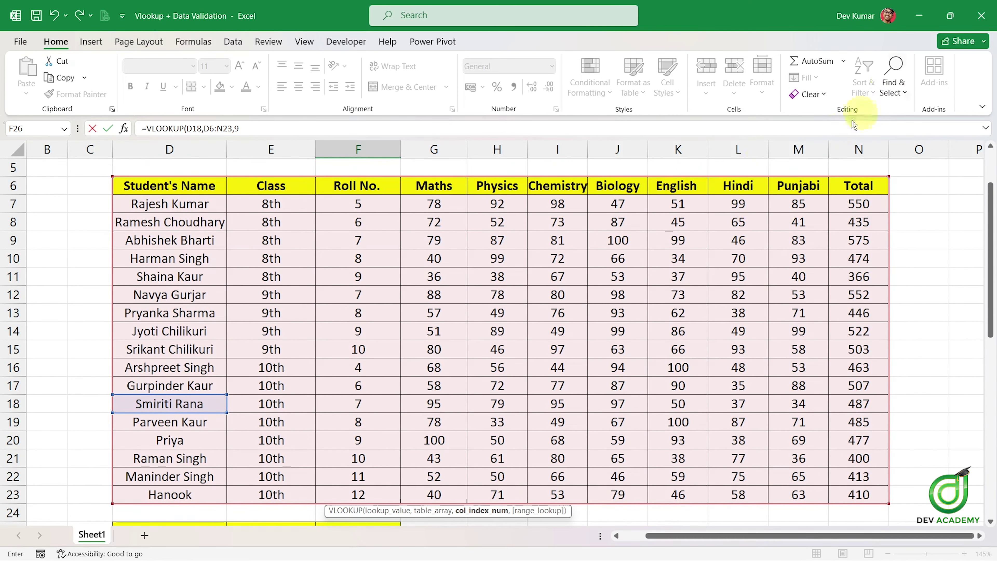
scroll(679, 245, "down", 2)
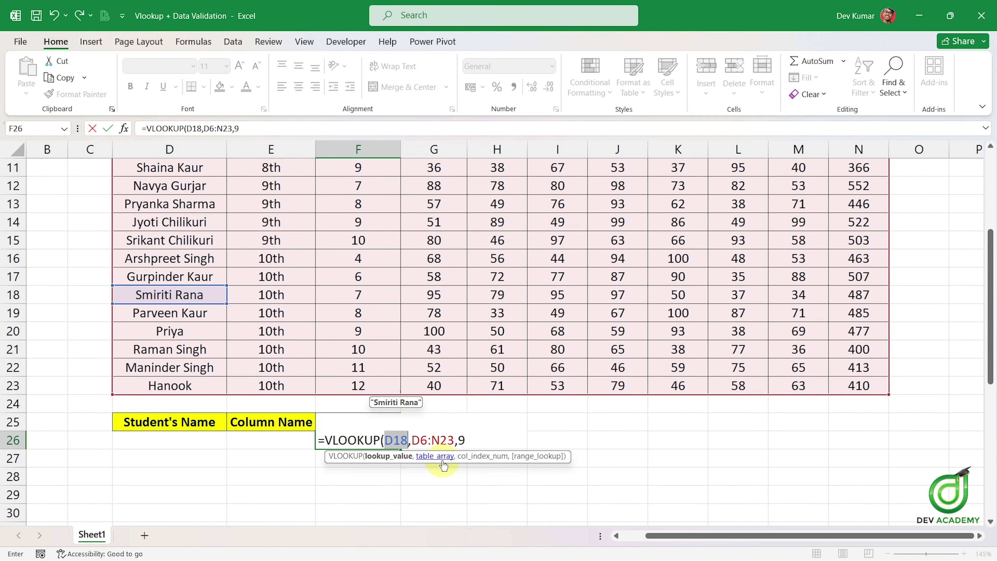
scroll(259, 313, "up", 2)
scroll(391, 287, "down", 1)
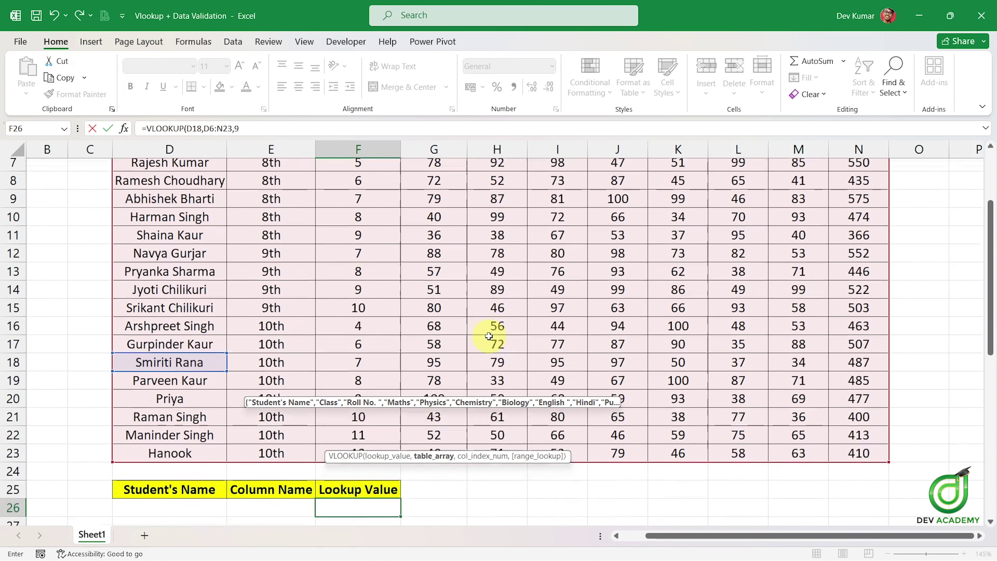
scroll(539, 466, "up", 1)
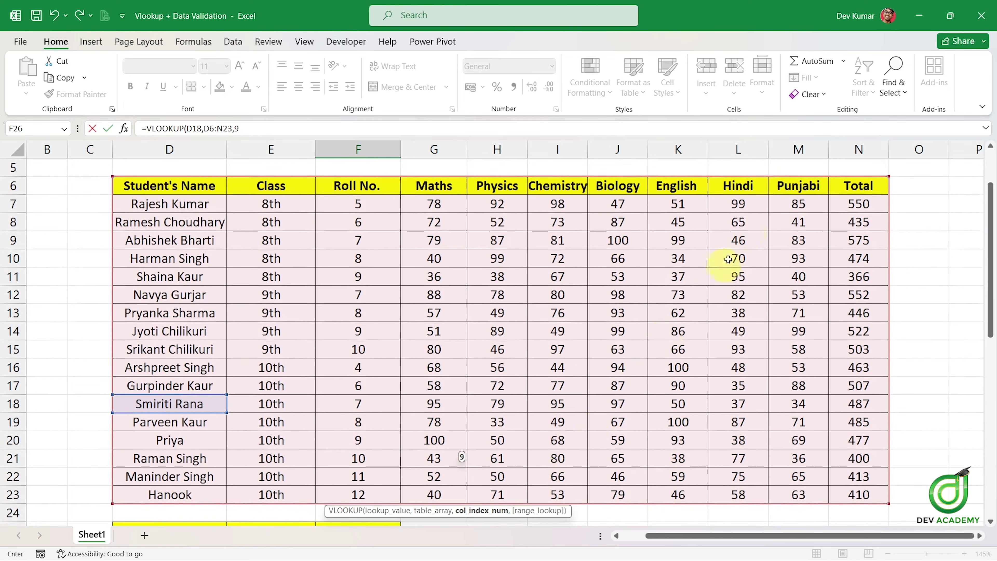
scroll(487, 495, "down", 1)
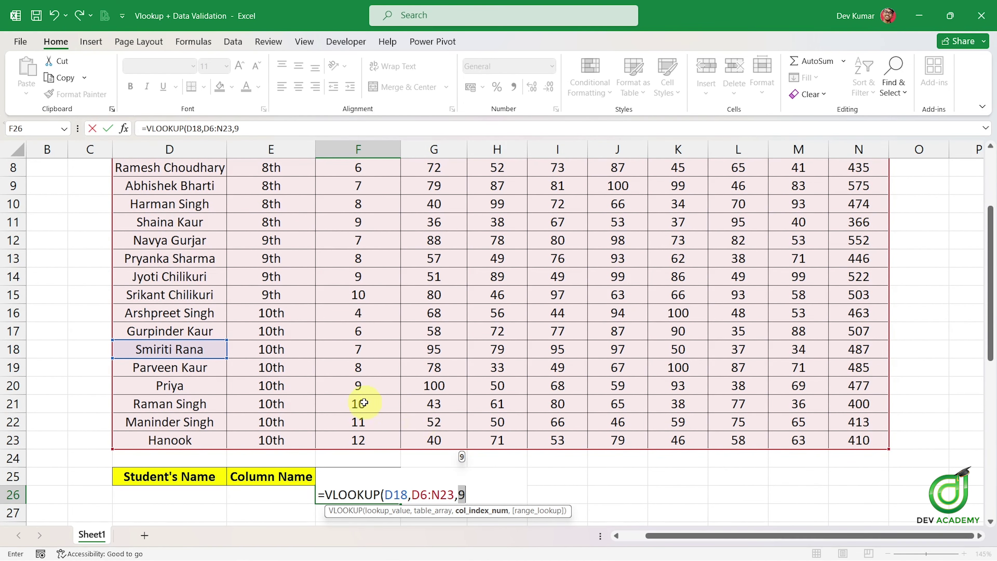
scroll(435, 394, "up", 1)
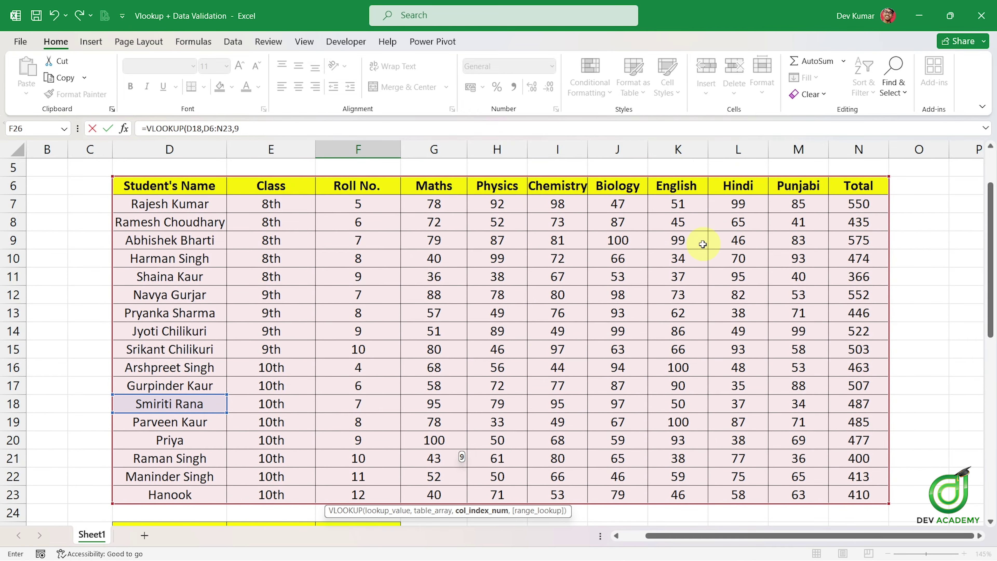
scroll(693, 267, "down", 2)
scroll(590, 352, "up", 1)
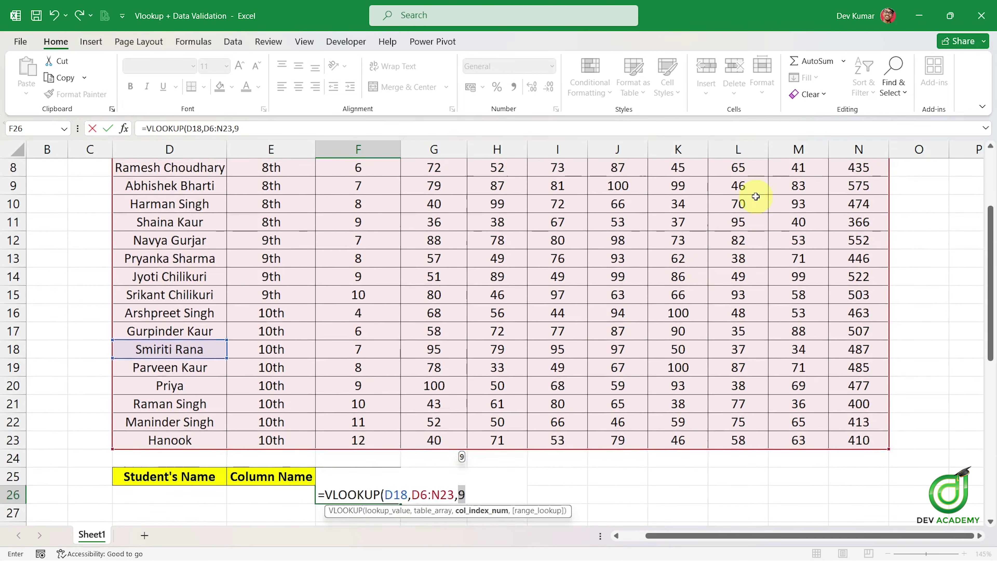
scroll(757, 194, "up", 1)
scroll(485, 456, "down", 1)
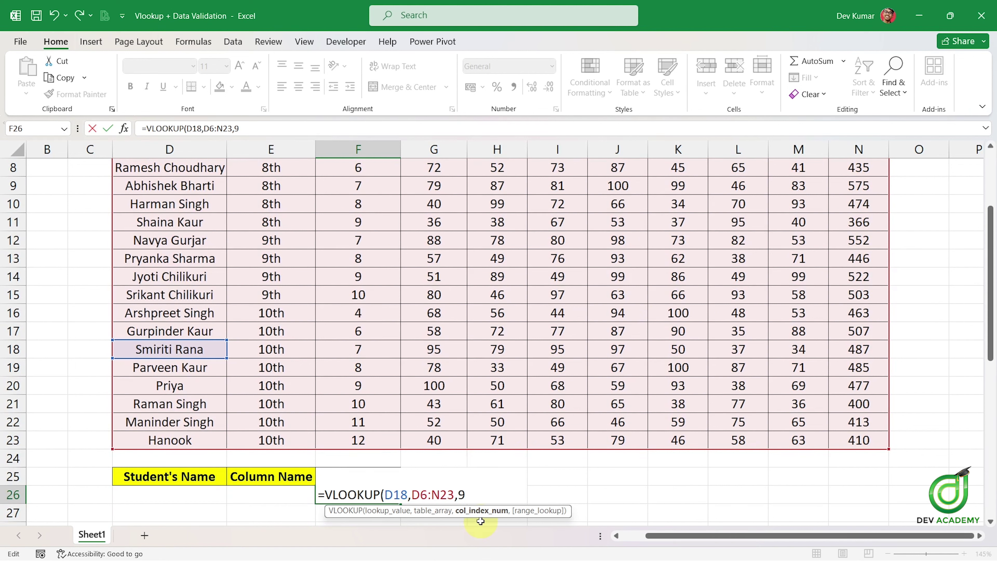
Step: Finish F26 as =VLOOKUP(D18,D6:N23,9,0) with exact match, returning 37
type(",0")
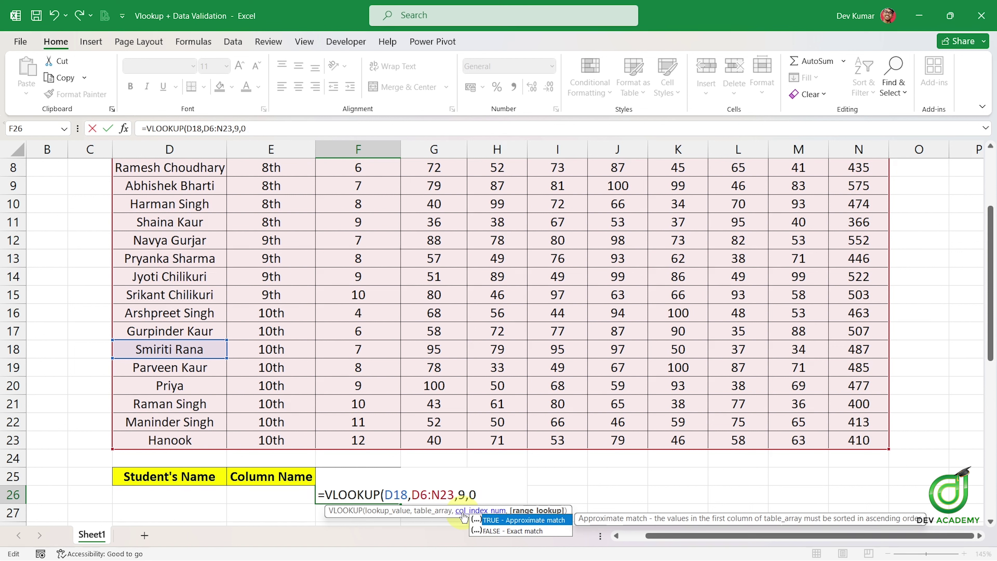
type(")")
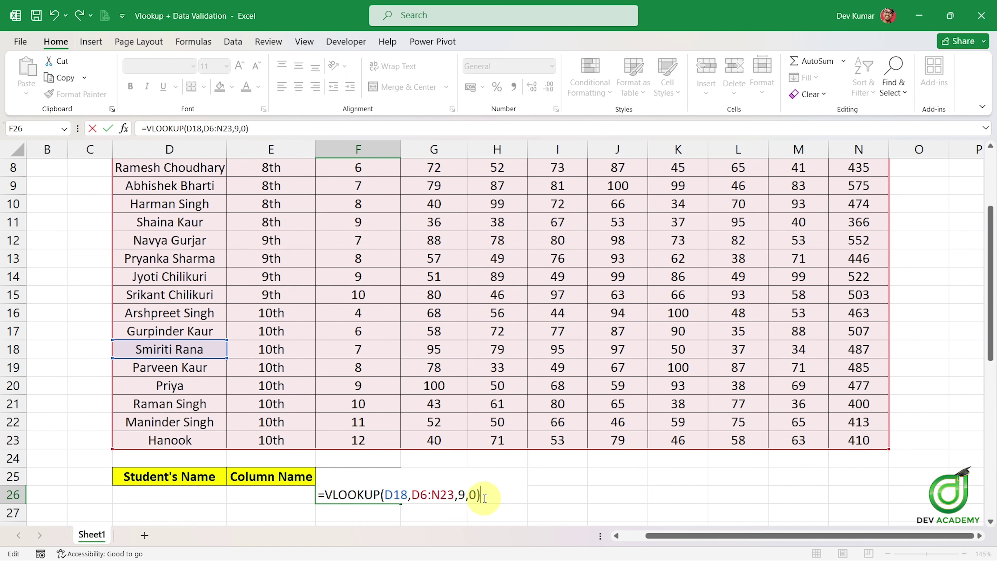
key("Return")
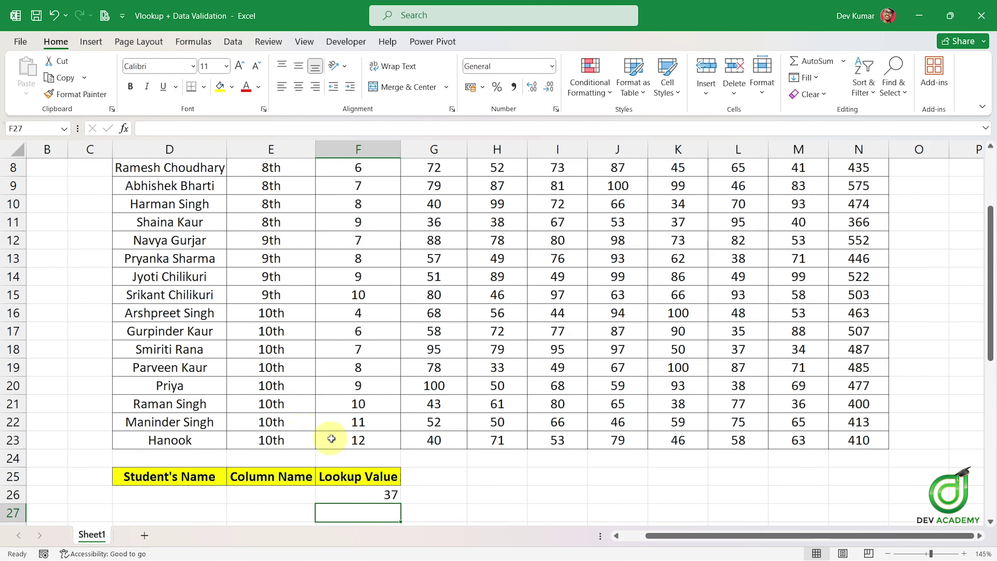
left_click(386, 497)
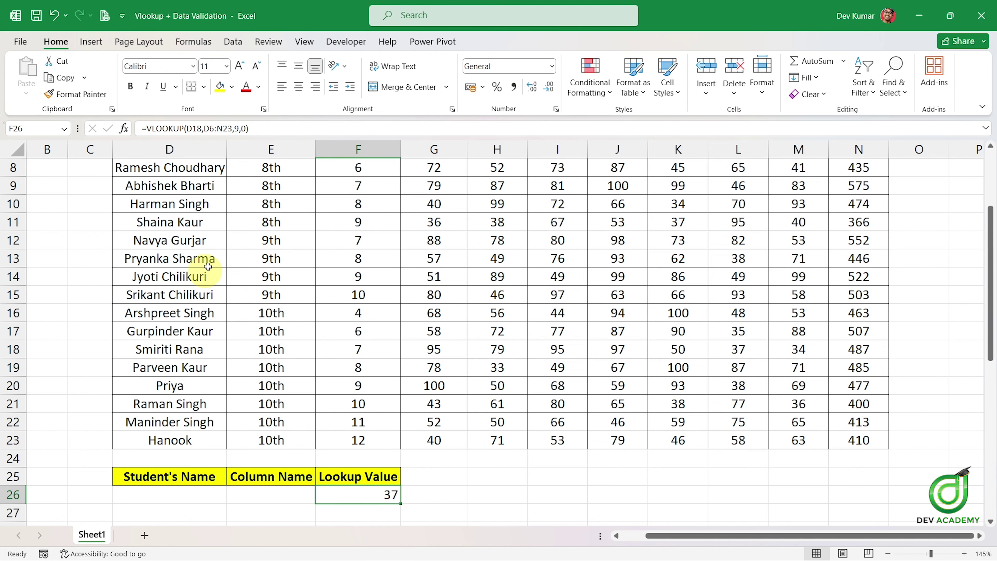
scroll(196, 259, "up", 1)
left_click(196, 404)
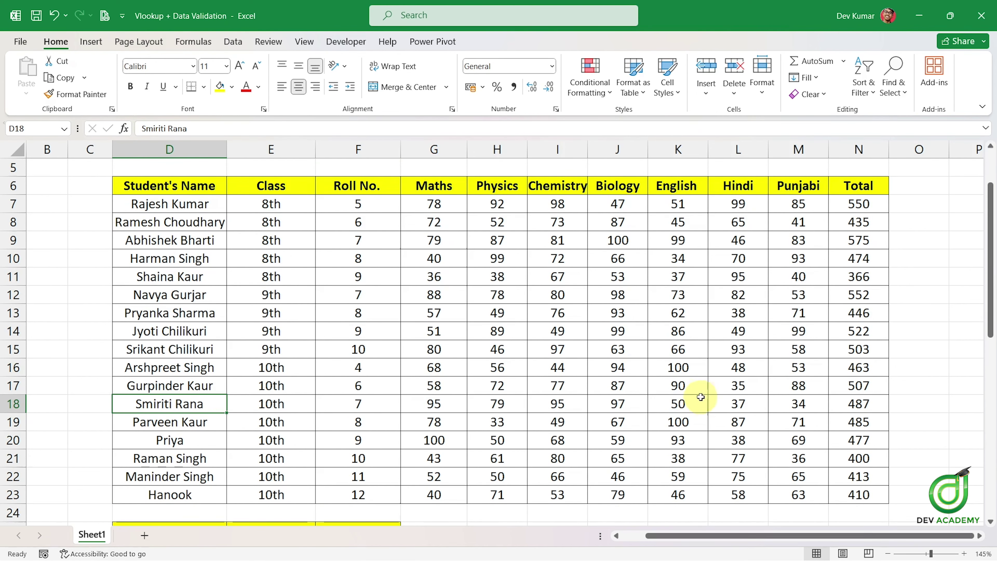
left_click(736, 402)
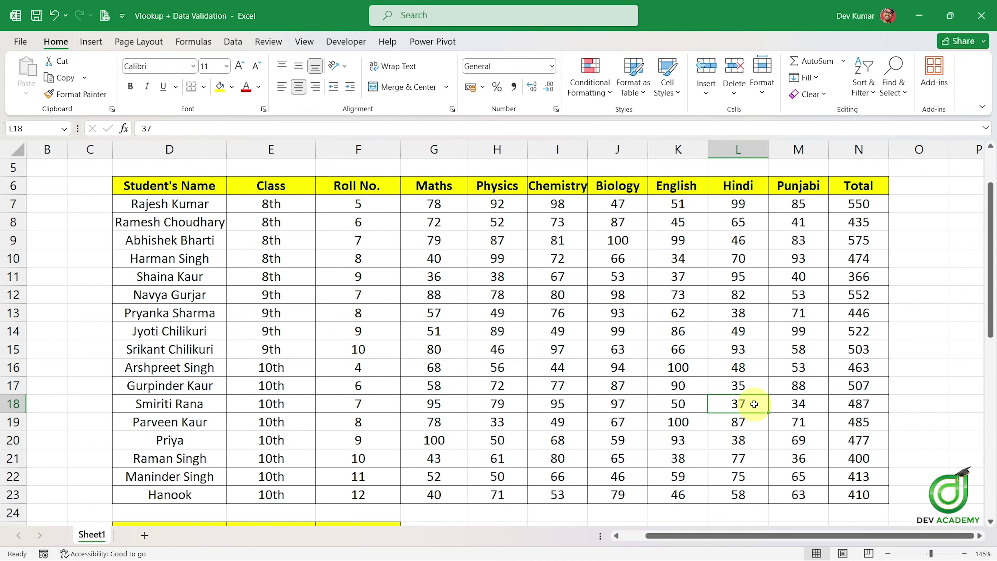
scroll(754, 404, "down", 1)
double_click(373, 493)
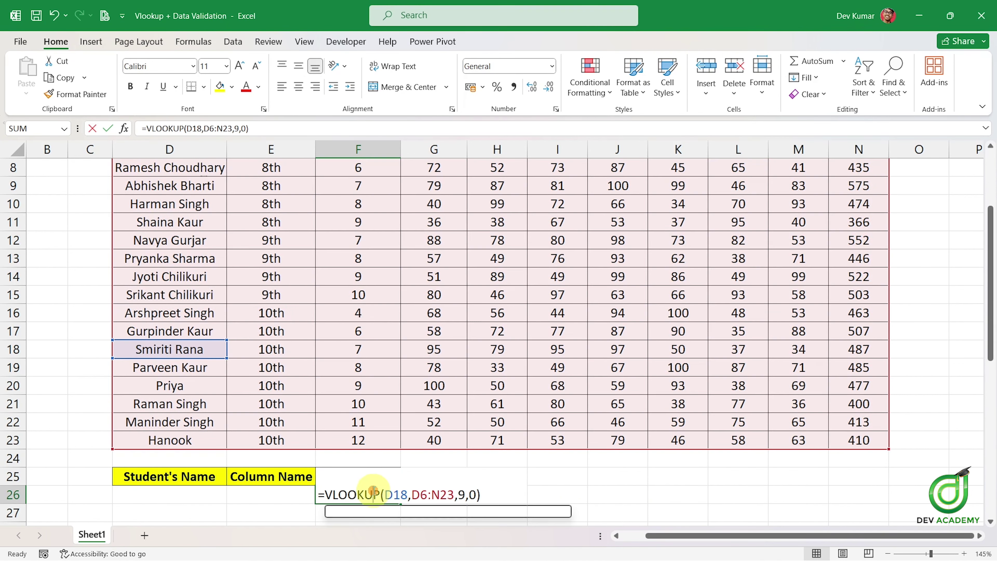
double_click(396, 494)
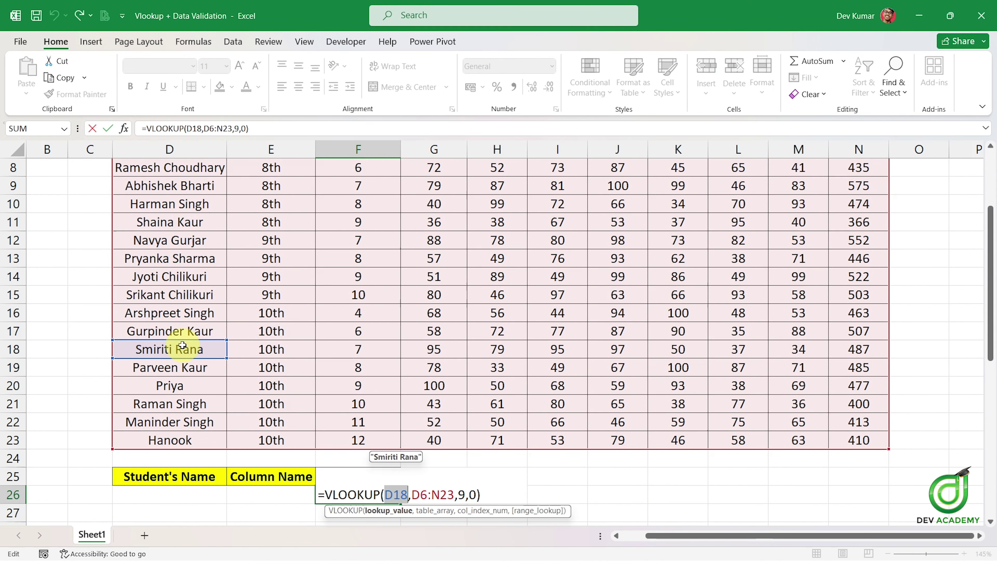
left_click(444, 515)
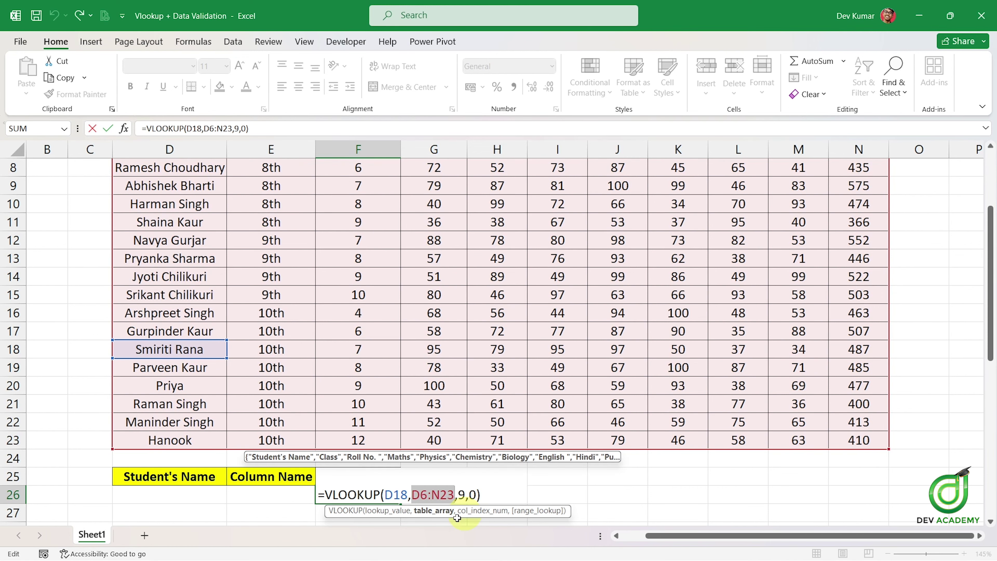
left_click(388, 511)
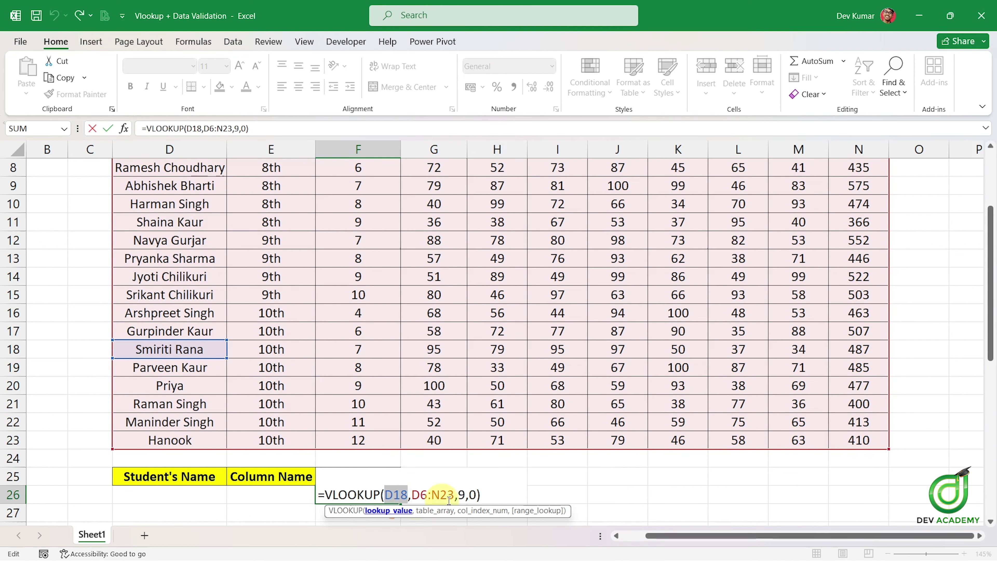
scroll(539, 483, "up", 2)
scroll(648, 384, "down", 2)
left_click(497, 508)
type("8")
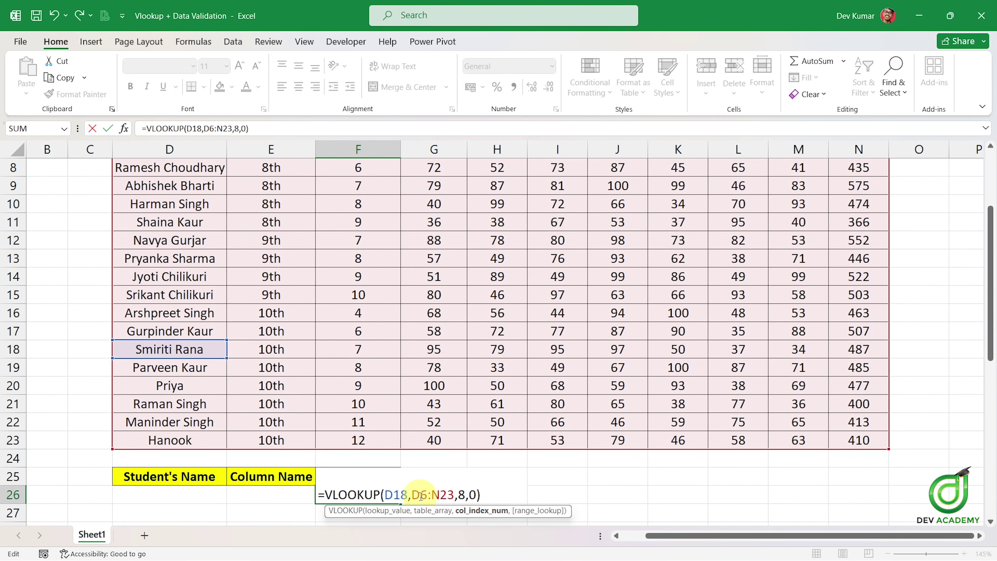
key("Return")
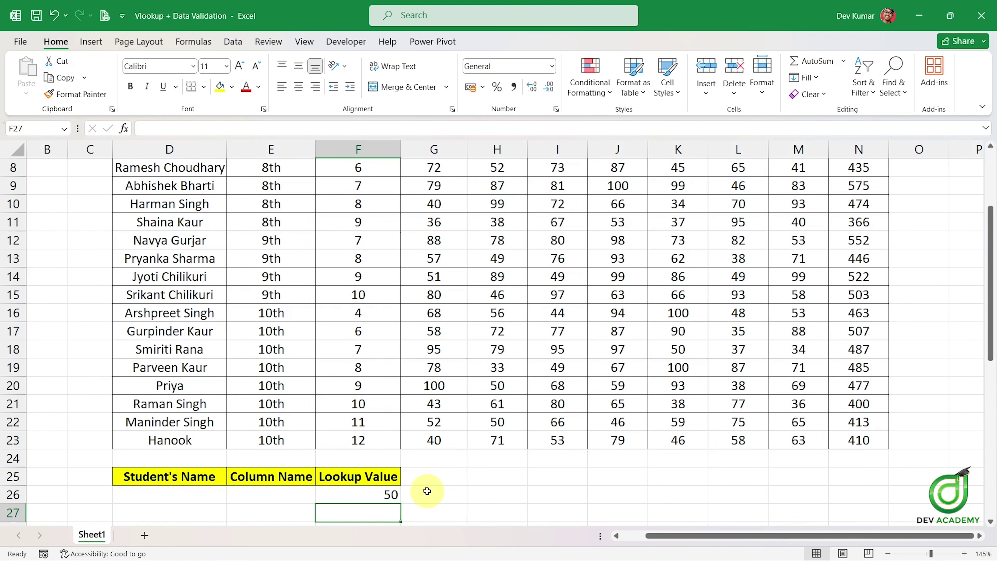
left_click(196, 350)
scroll(499, 283, "up", 2)
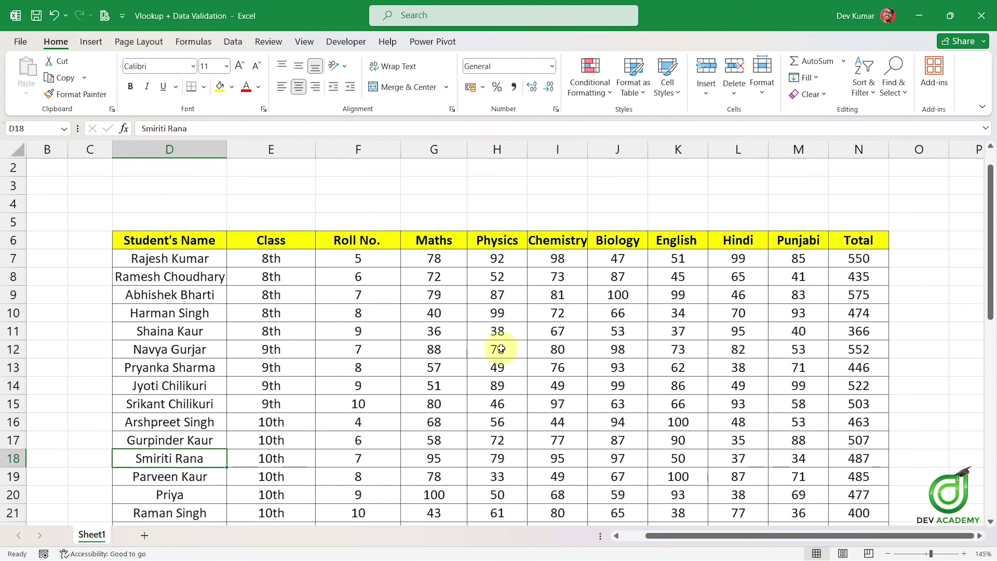
scroll(637, 275, "down", 1)
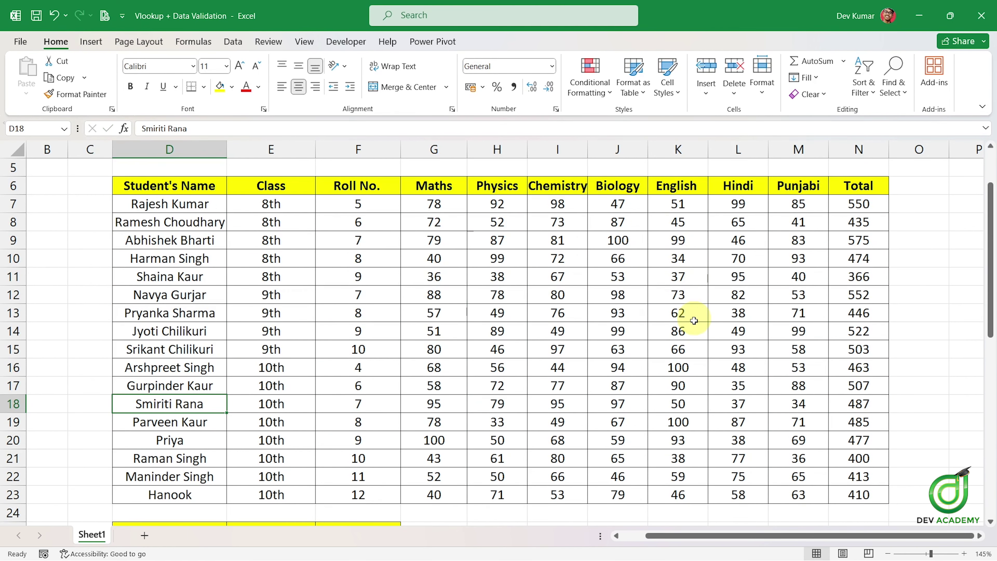
left_click(681, 405)
scroll(679, 421, "down", 2)
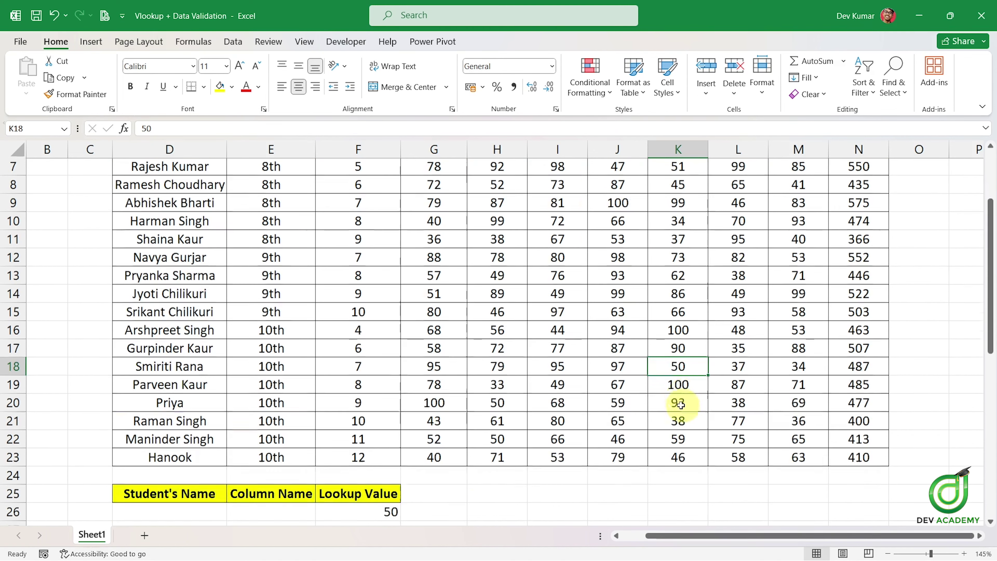
scroll(390, 440, "up", 1)
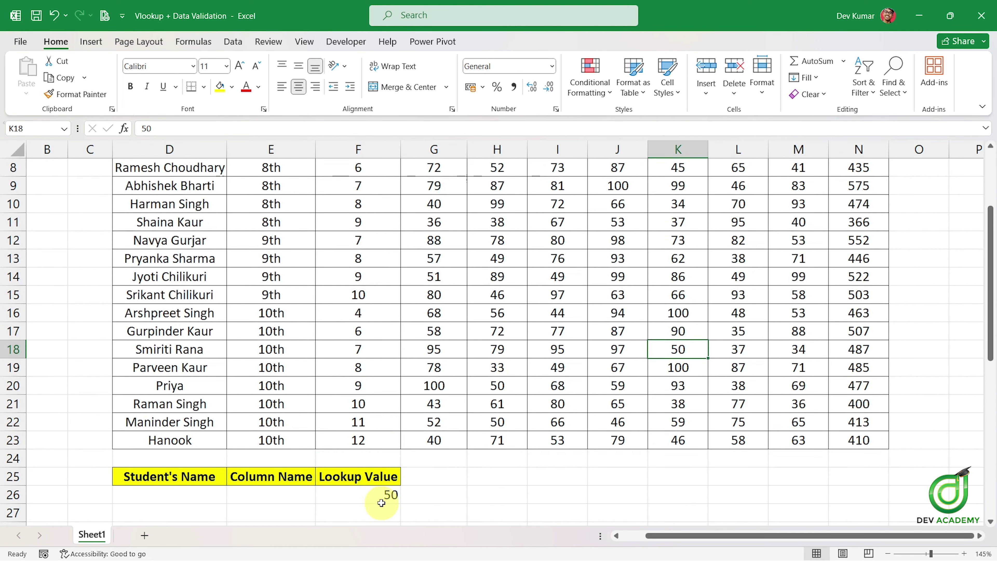
double_click(383, 494)
left_click(403, 518)
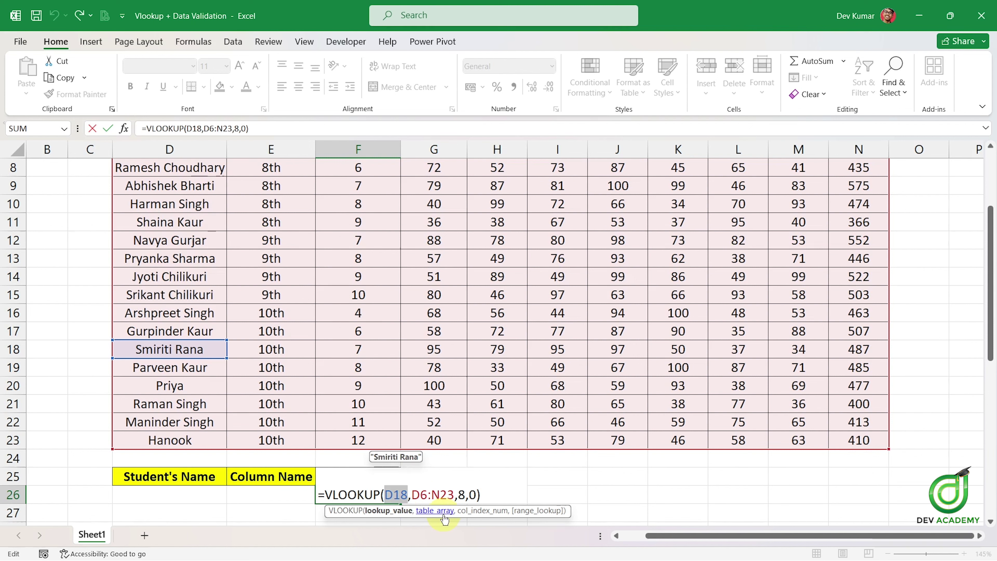
left_click(434, 511)
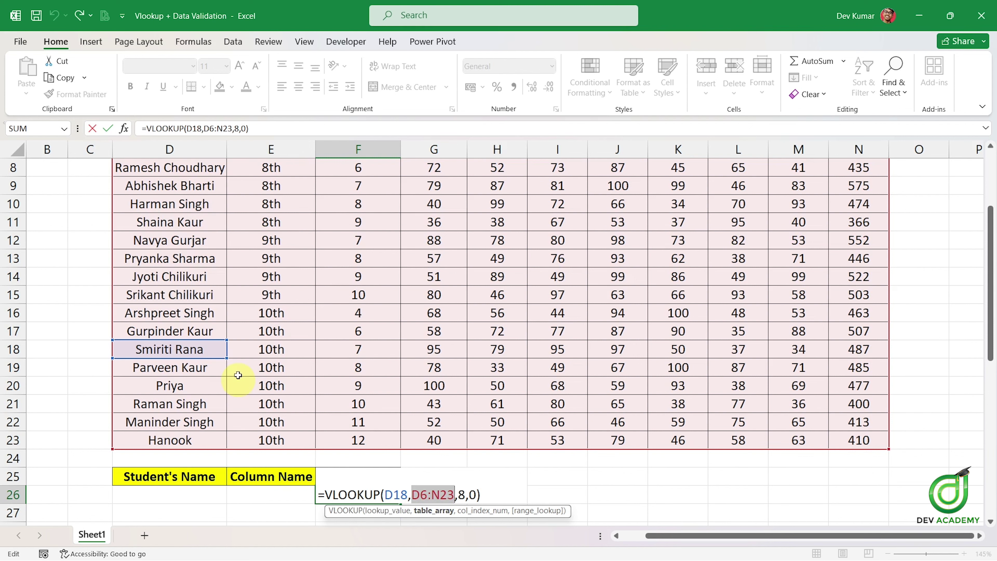
left_click(481, 511)
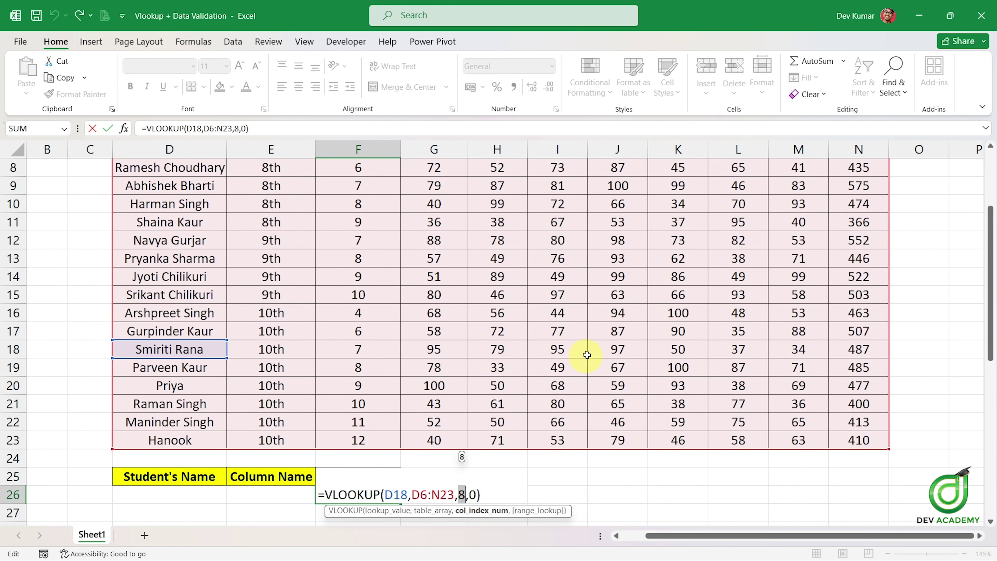
scroll(644, 353, "up", 1)
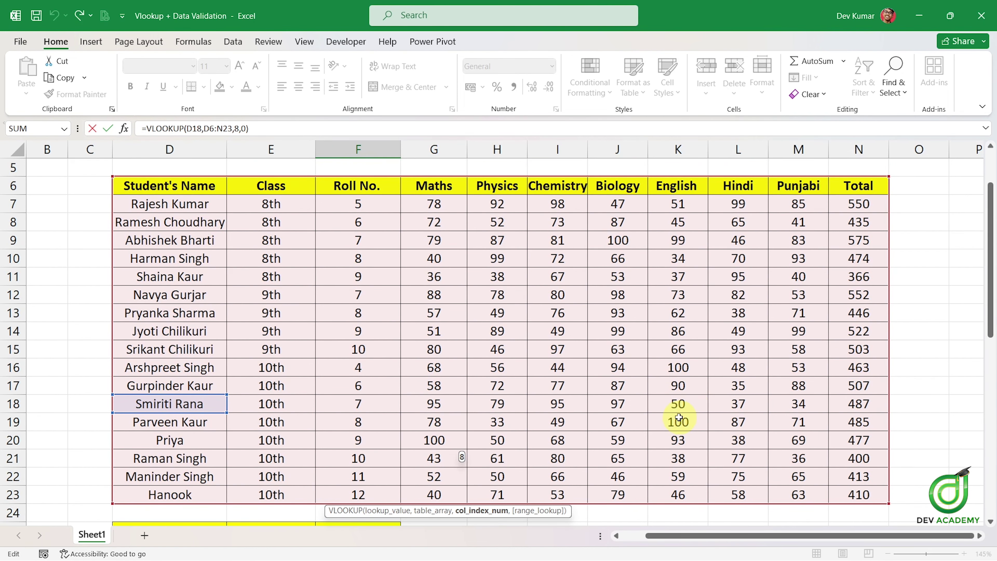
scroll(679, 417, "down", 1)
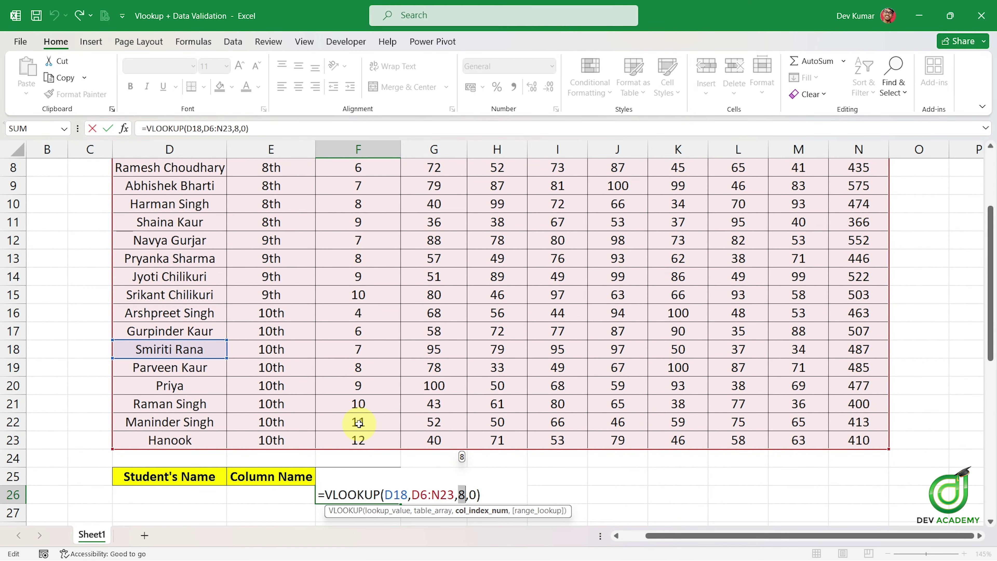
left_click(391, 511)
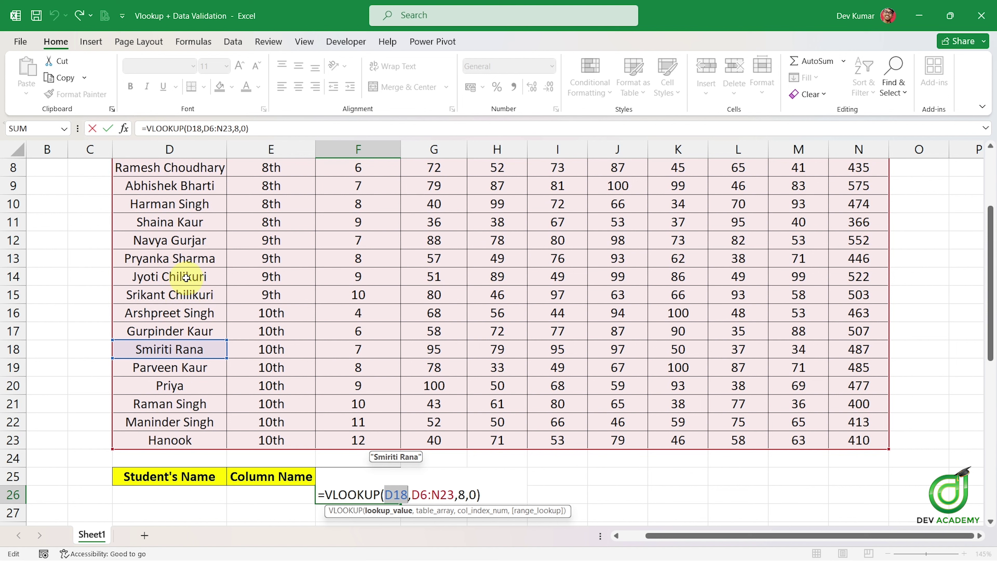
left_click(191, 204)
key("Return")
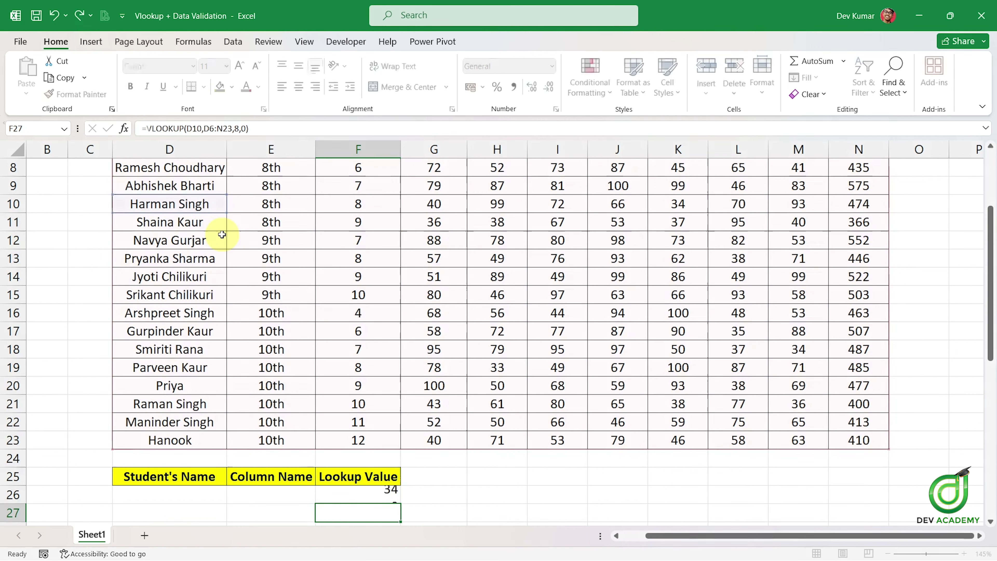
scroll(373, 240, "up", 1)
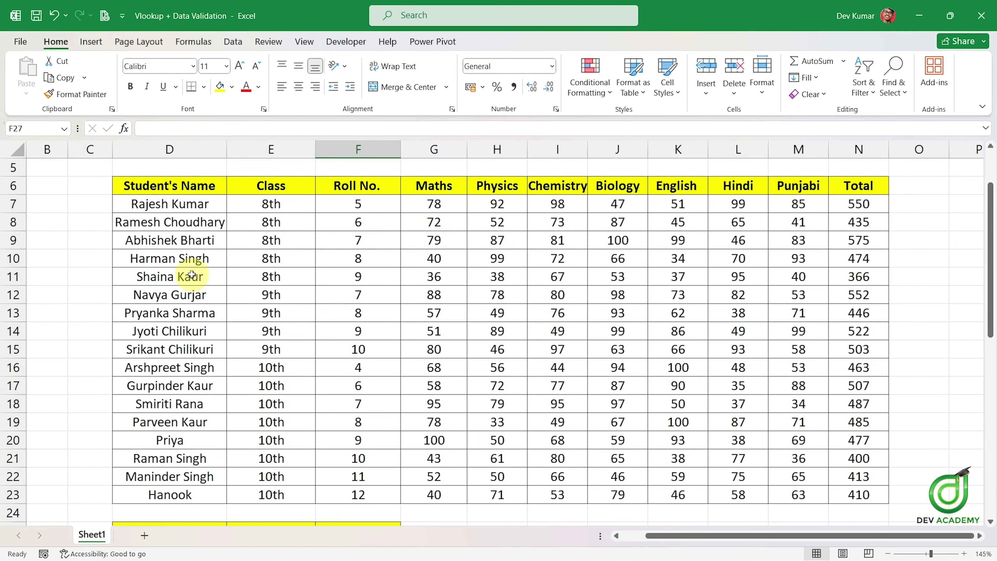
left_click(192, 258)
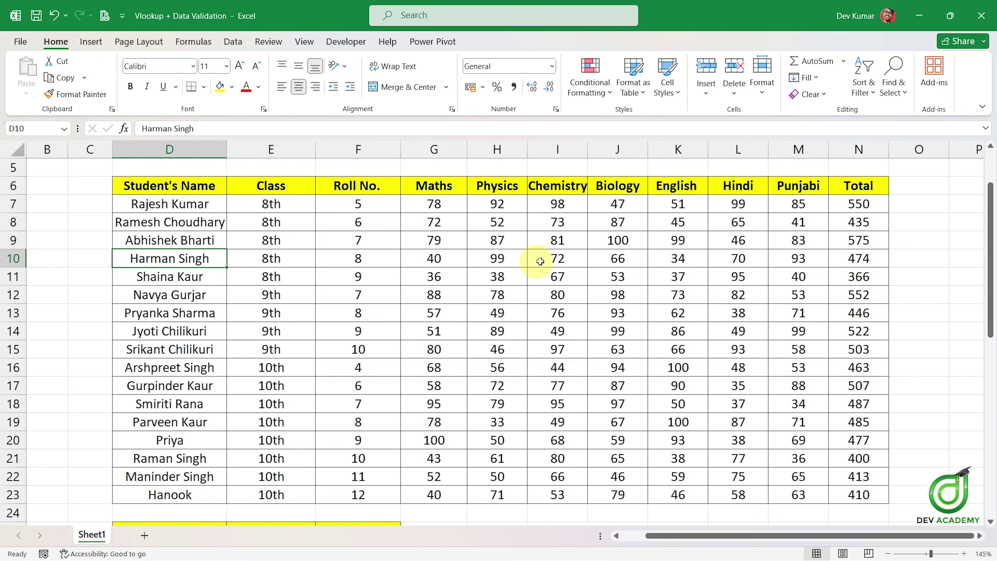
left_click(662, 257)
scroll(662, 257, "down", 1)
scroll(349, 432, "down", 1)
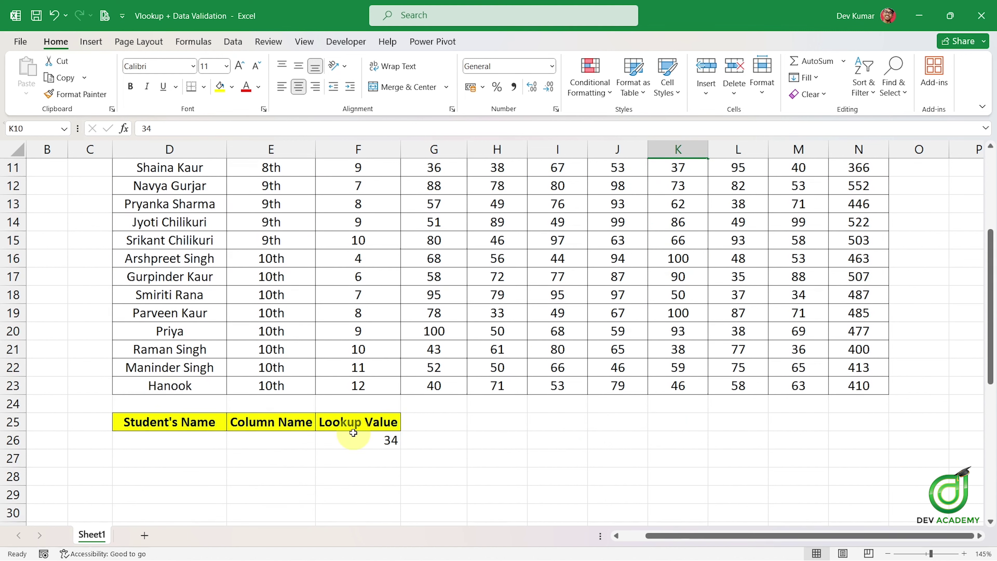
left_click(360, 434)
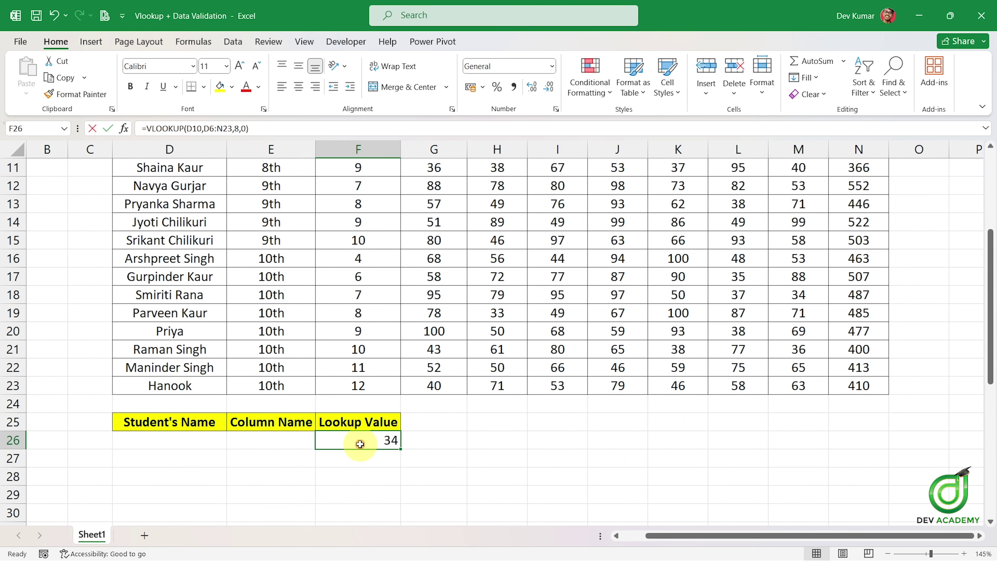
double_click(360, 435)
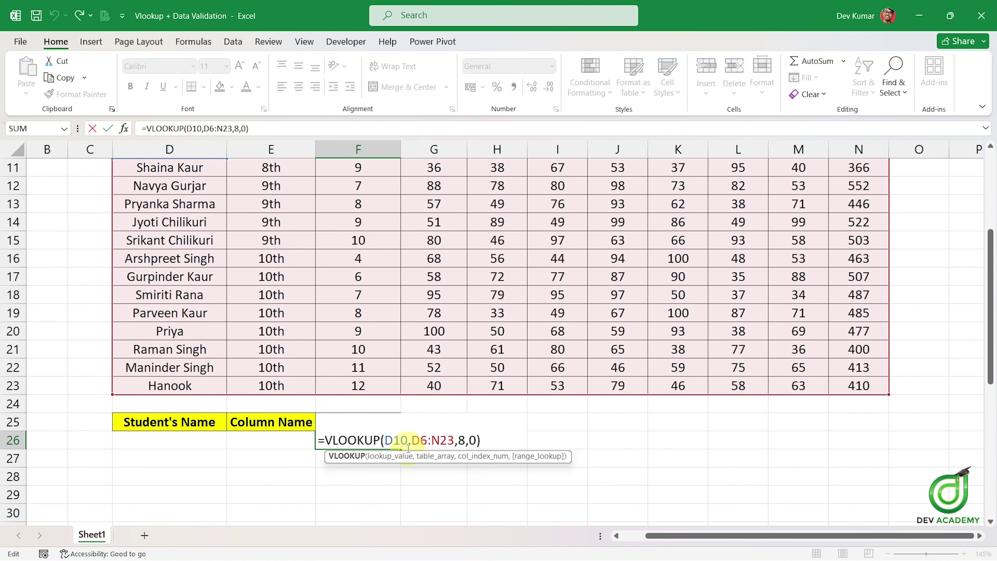
scroll(353, 433, "up", 1)
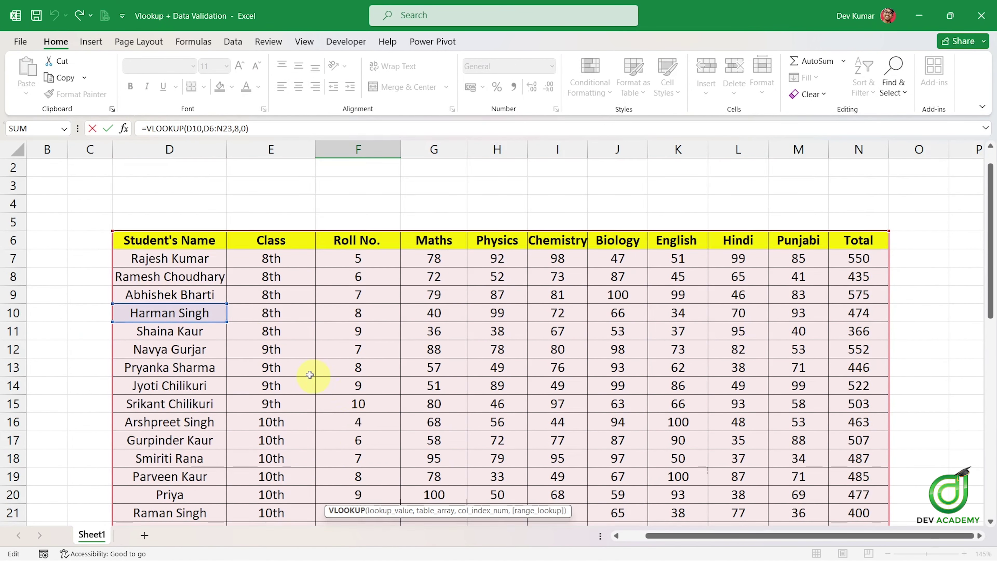
scroll(334, 393, "up", 2)
scroll(696, 339, "down", 1)
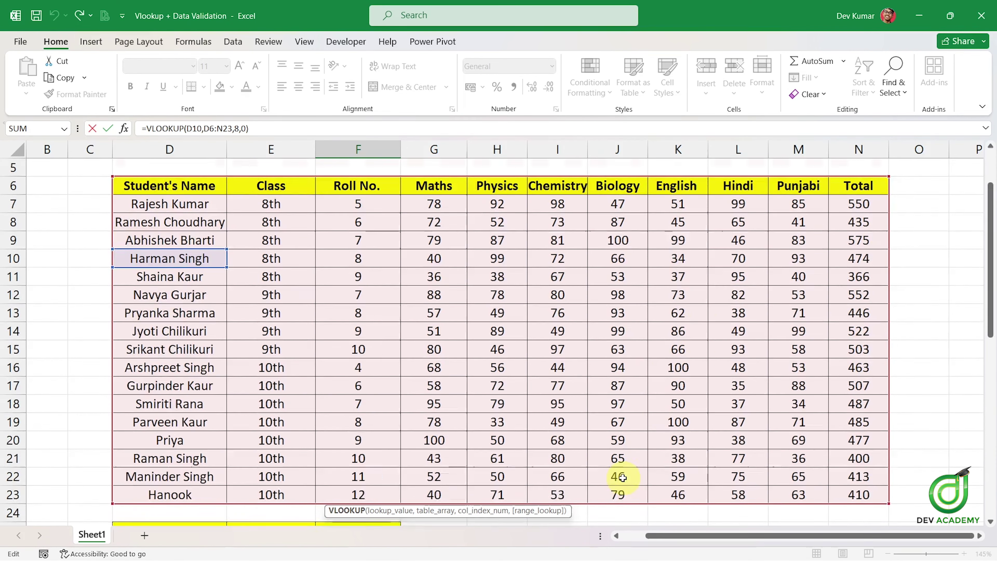
scroll(619, 473, "down", 1)
scroll(392, 451, "up", 1)
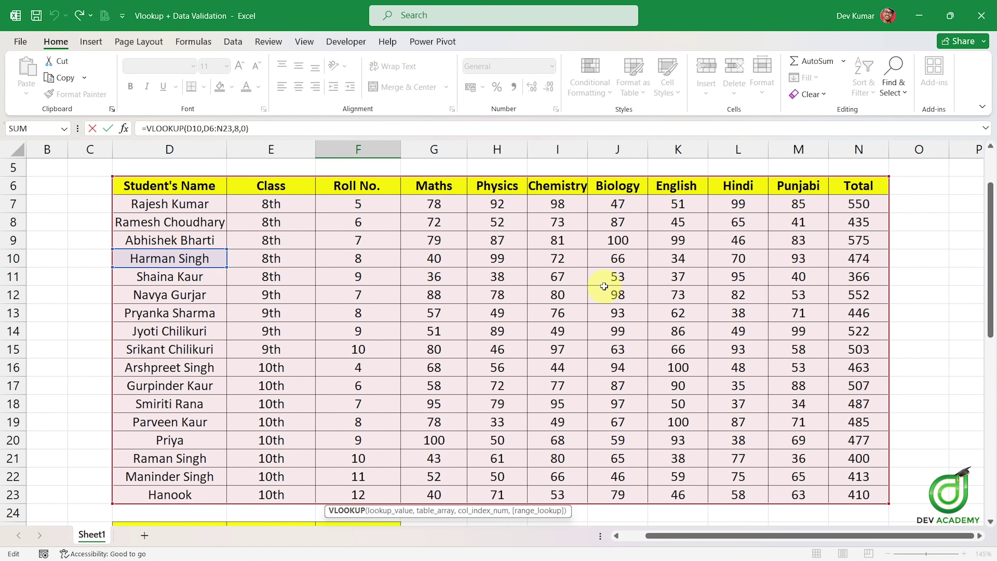
scroll(592, 293, "down", 1)
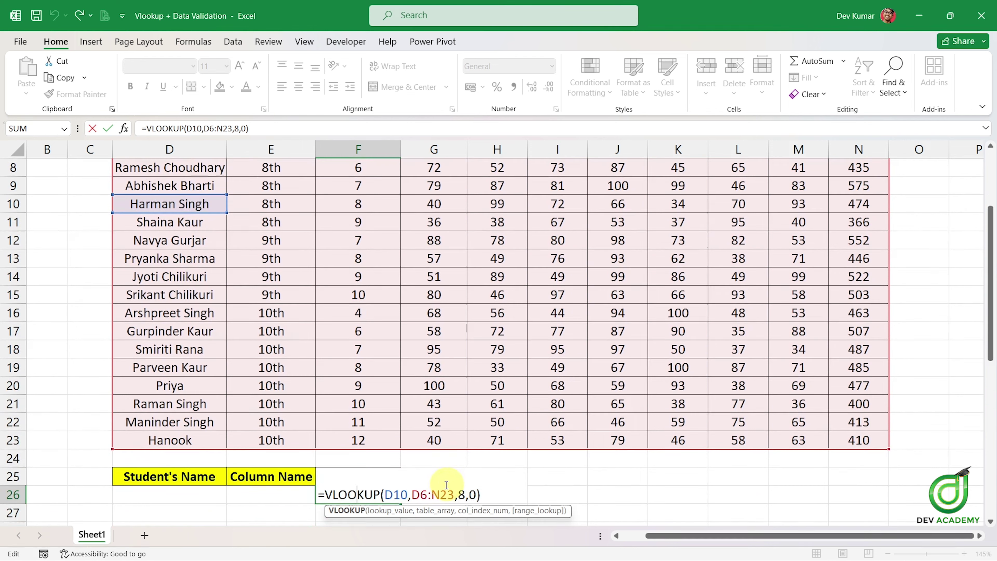
left_click(490, 498)
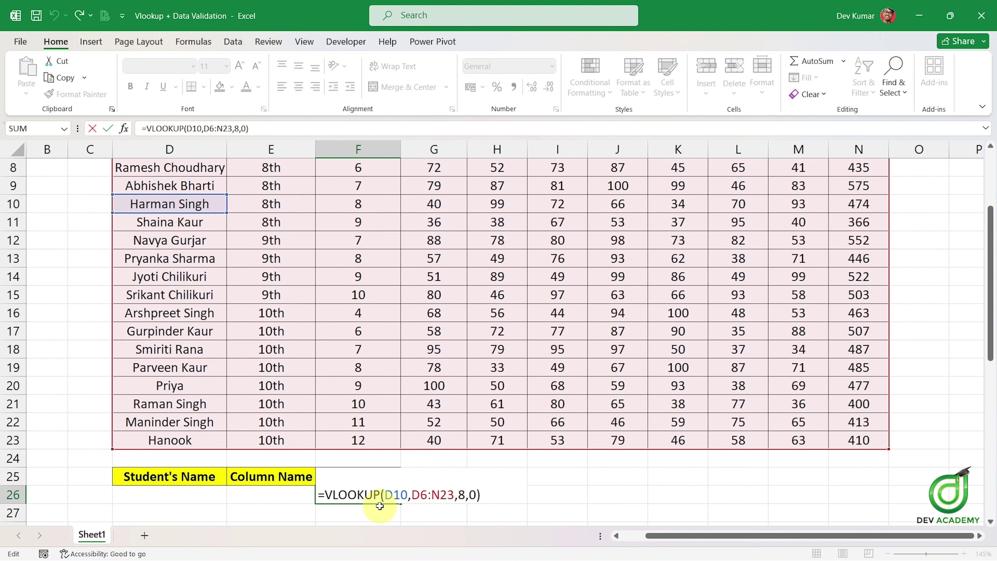
key("ctrl+Return")
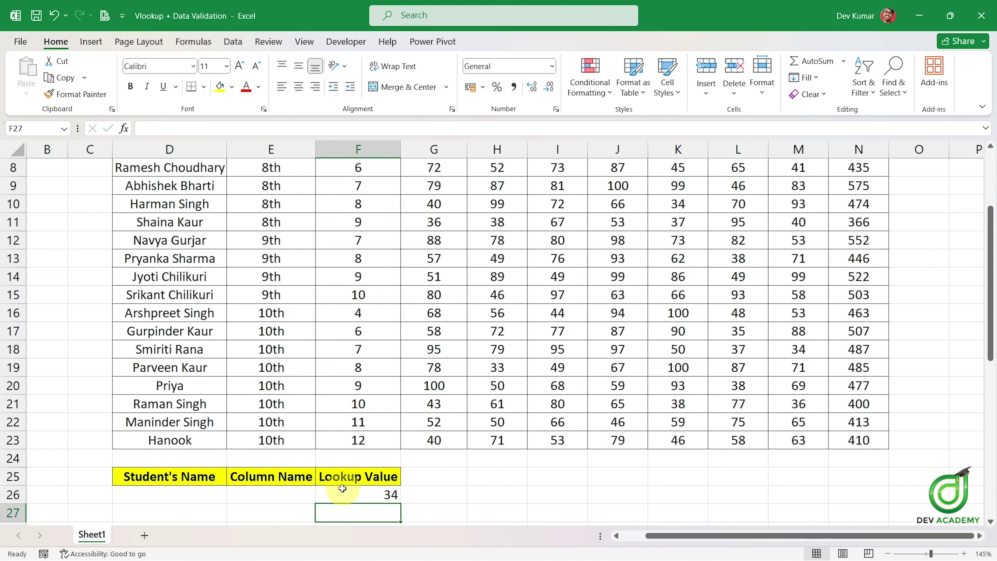
Step: Select D26 and bring up Data Validation from the Data tab
left_click(200, 502)
scroll(200, 392, "up", 1)
scroll(198, 314, "up", 1)
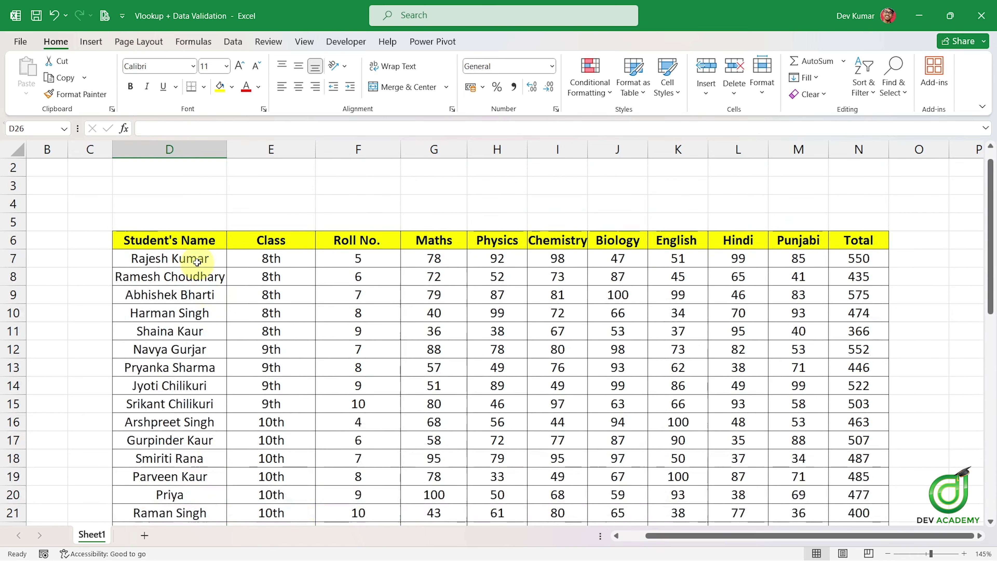
left_click_drag(197, 262, 190, 493)
scroll(190, 475, "down", 2)
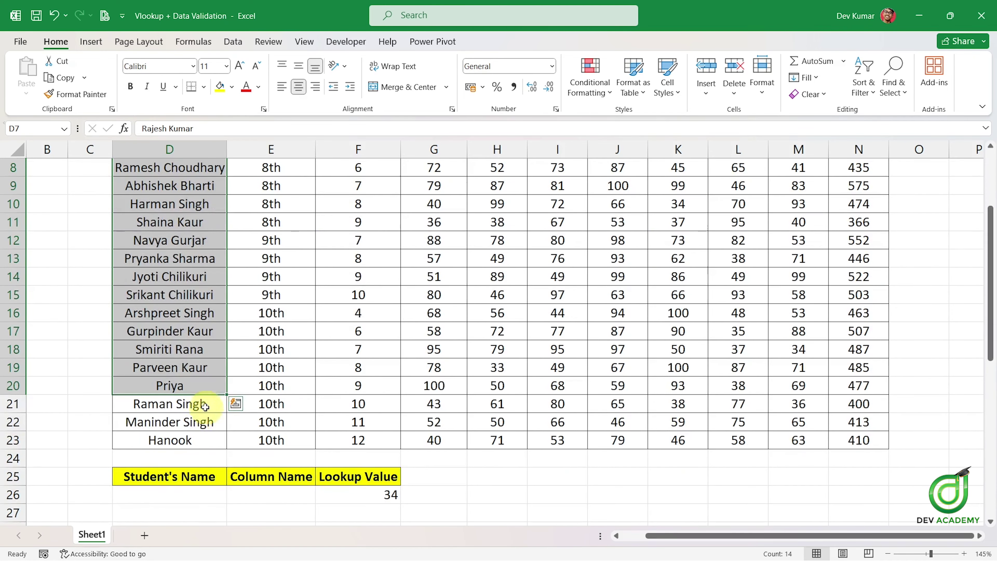
left_click(188, 490)
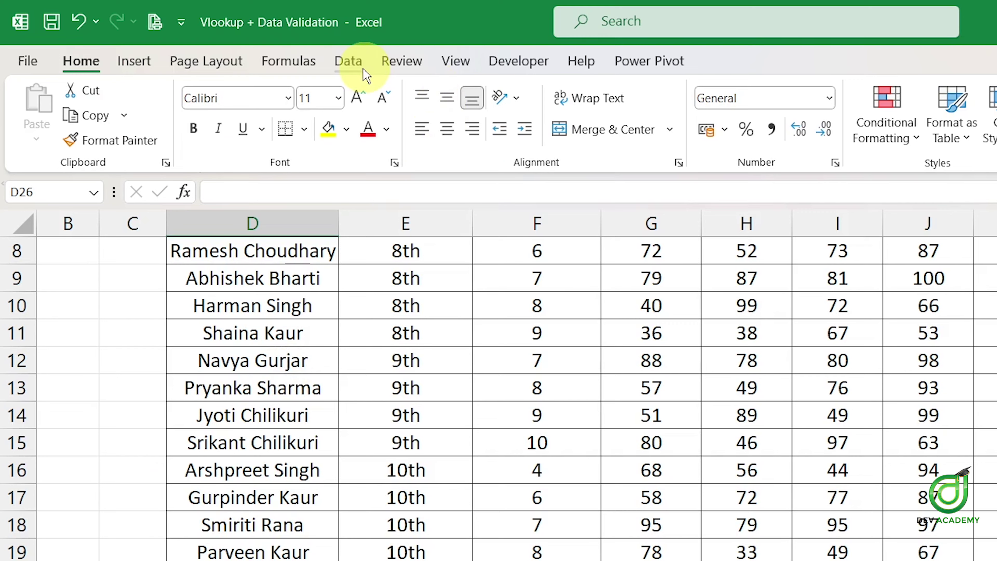
left_click(365, 72)
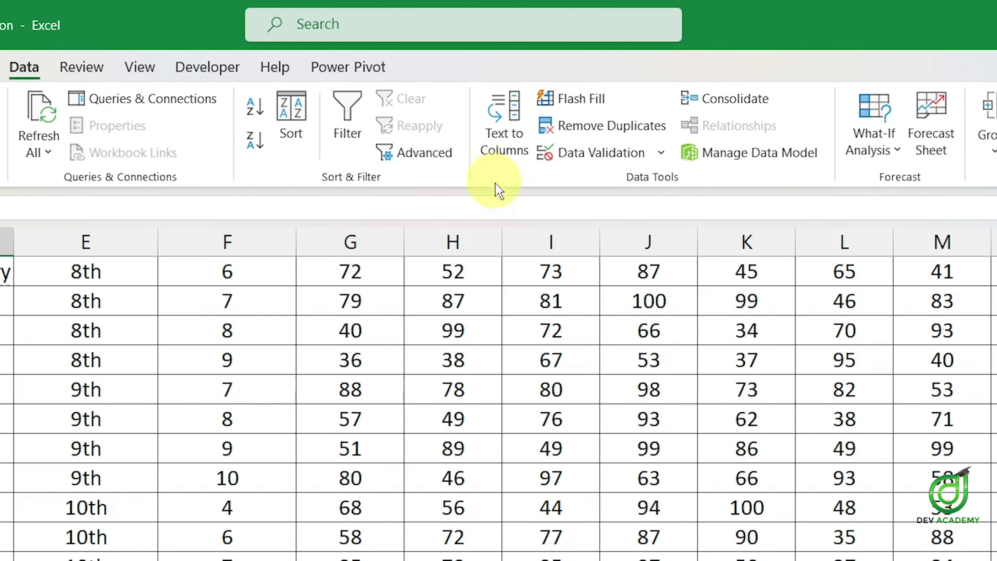
left_click(625, 159)
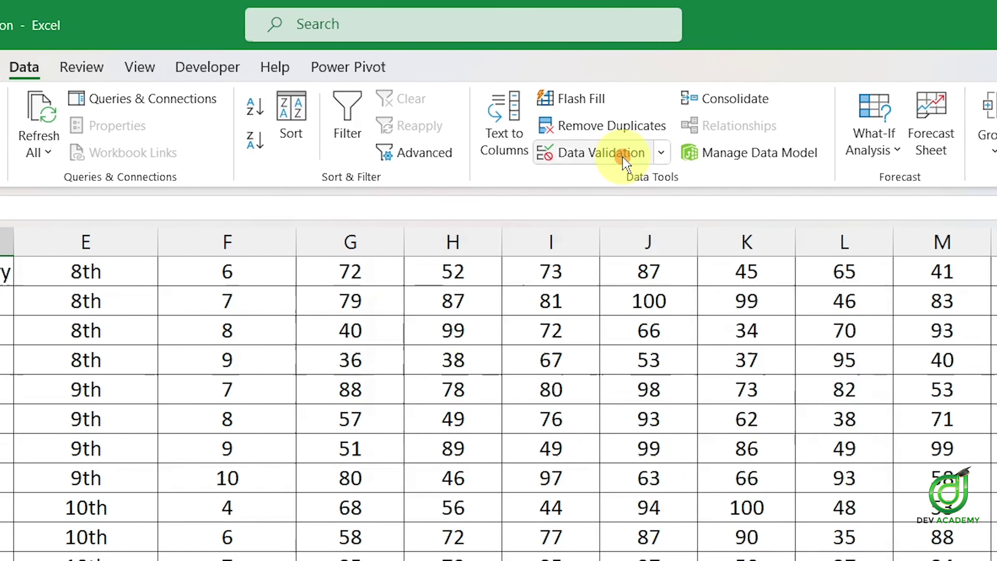
left_click(839, 263)
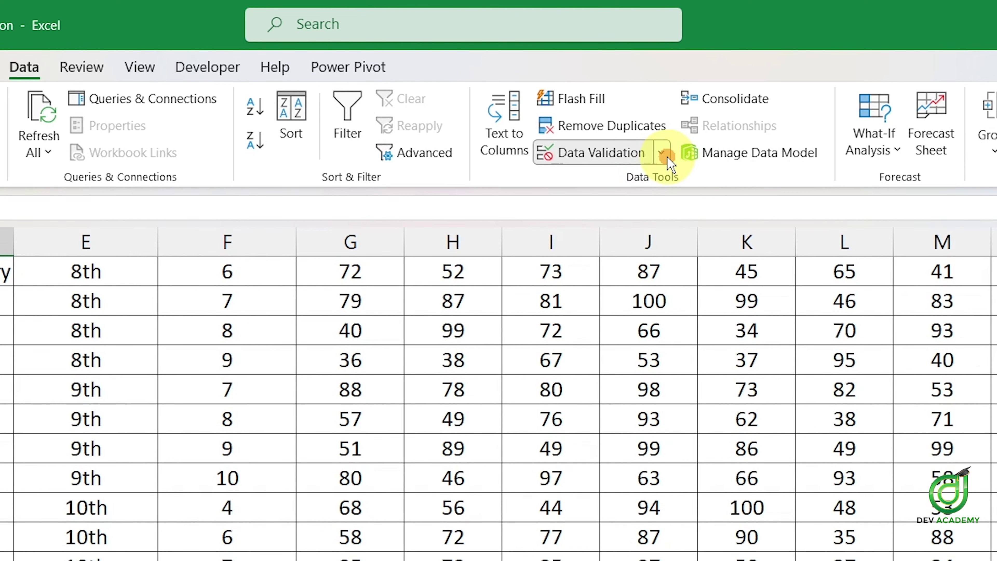
left_click(662, 153)
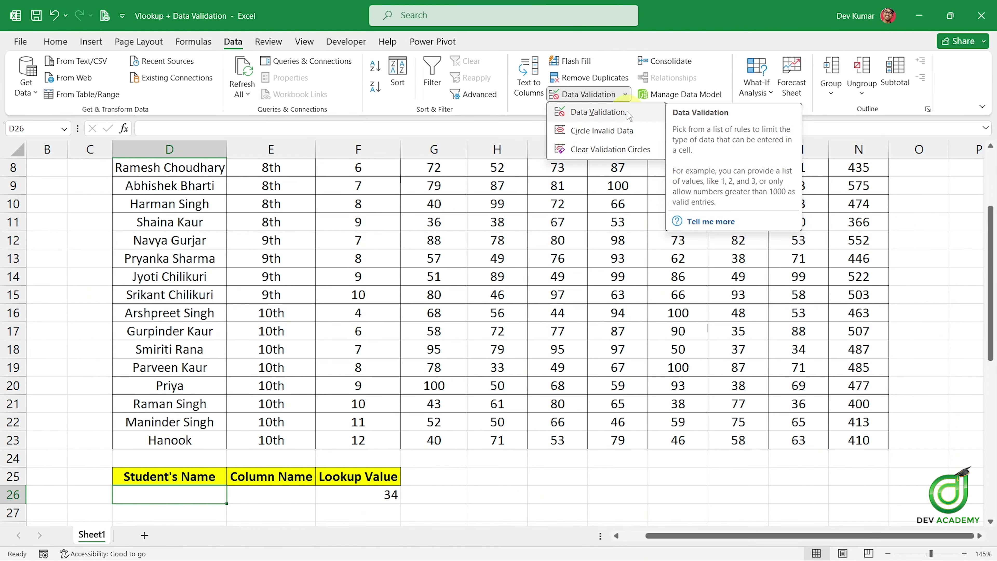
left_click(627, 114)
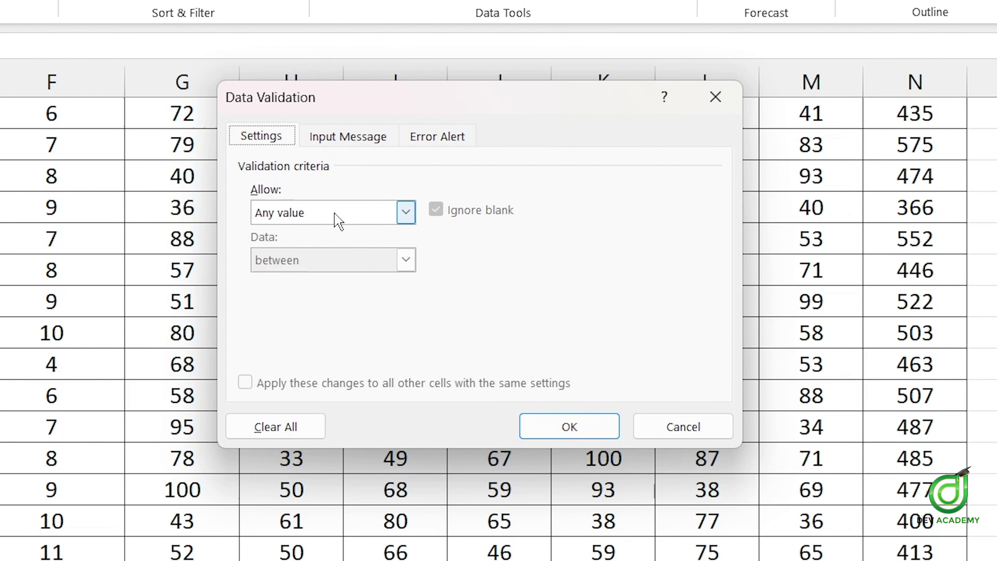
Step: Give D26 List validation sourced from the student names =$D$7:$D$23
left_click(412, 216)
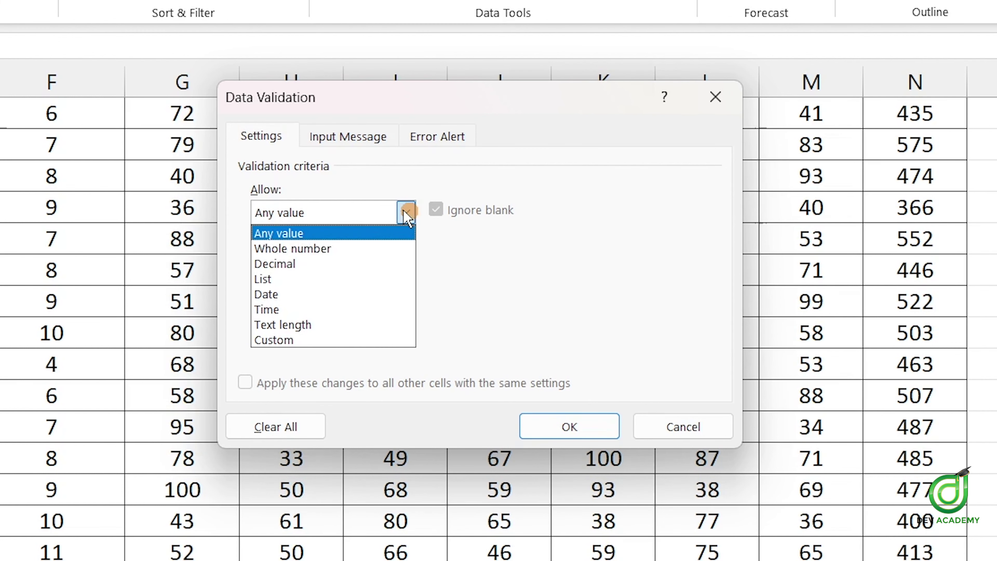
left_click(303, 280)
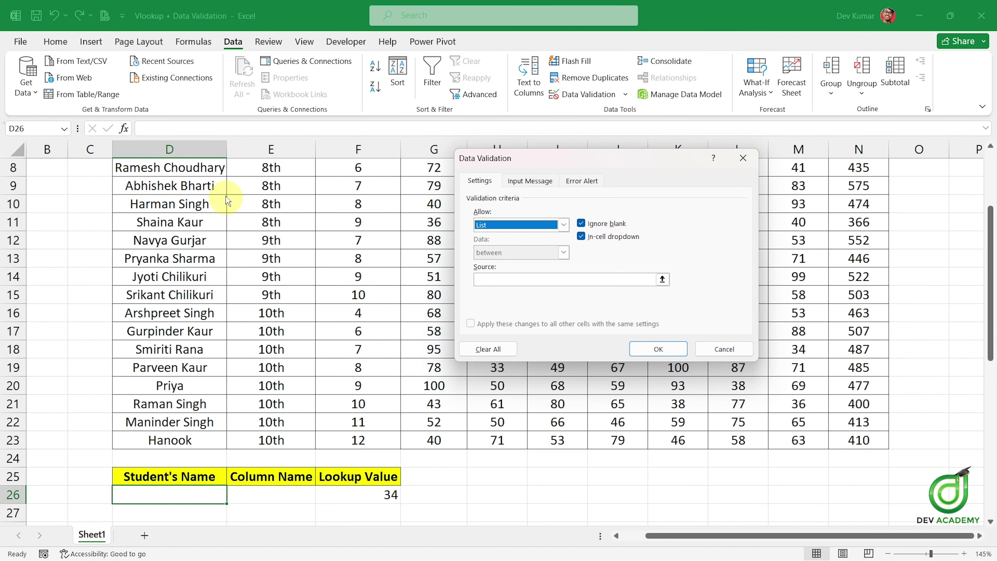
left_click(571, 283)
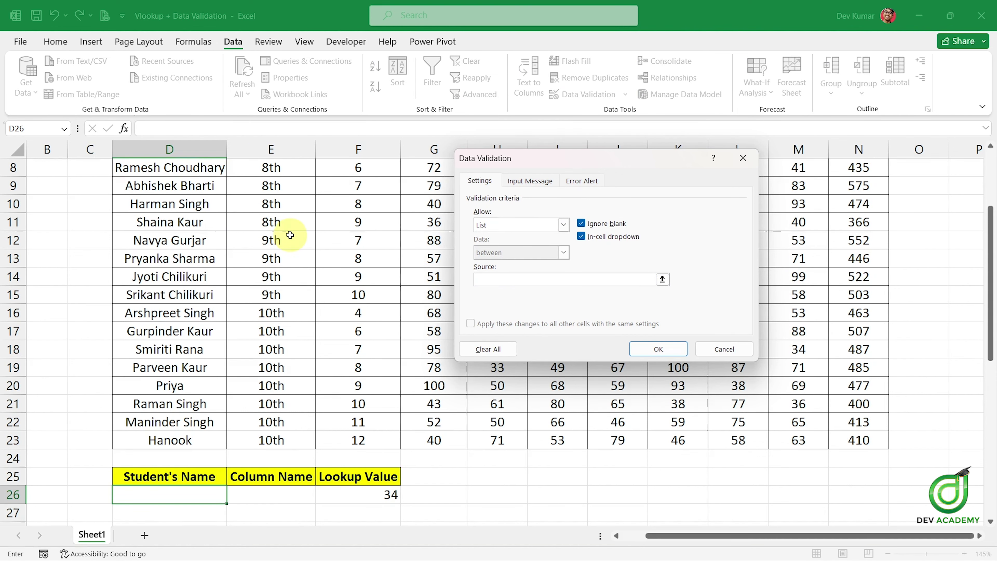
scroll(243, 227, "up", 1)
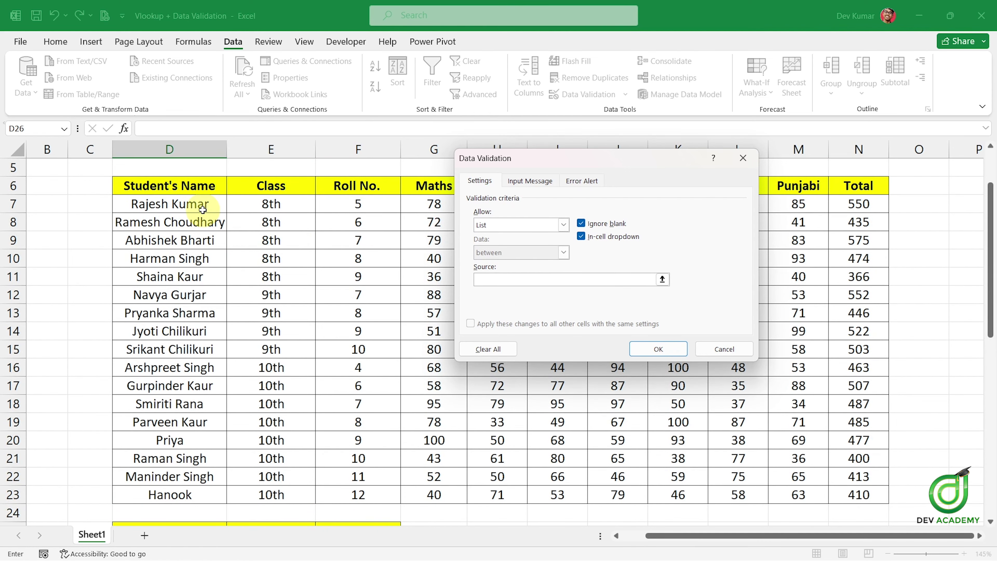
left_click_drag(200, 211, 157, 494)
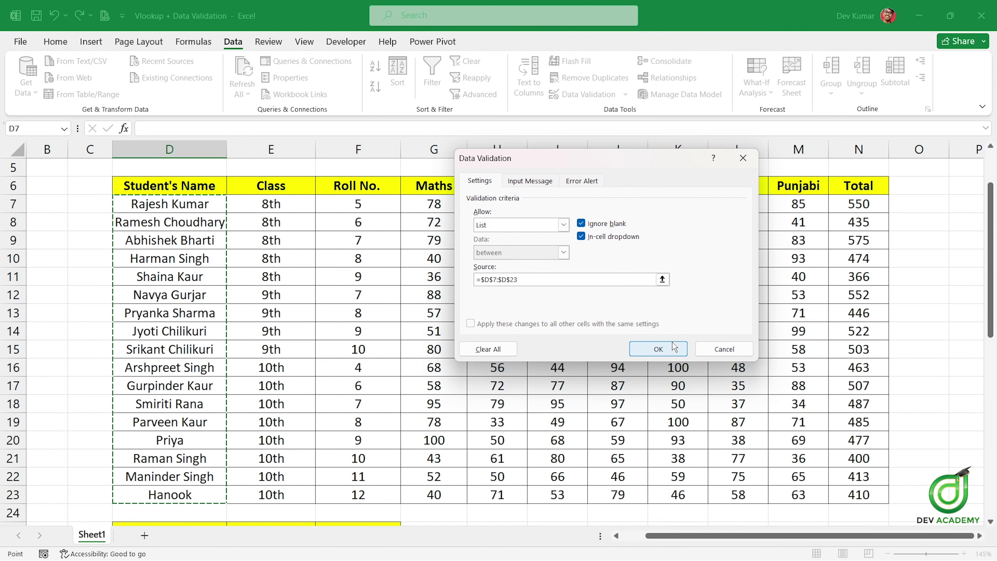
left_click(668, 349)
scroll(489, 414, "down", 2)
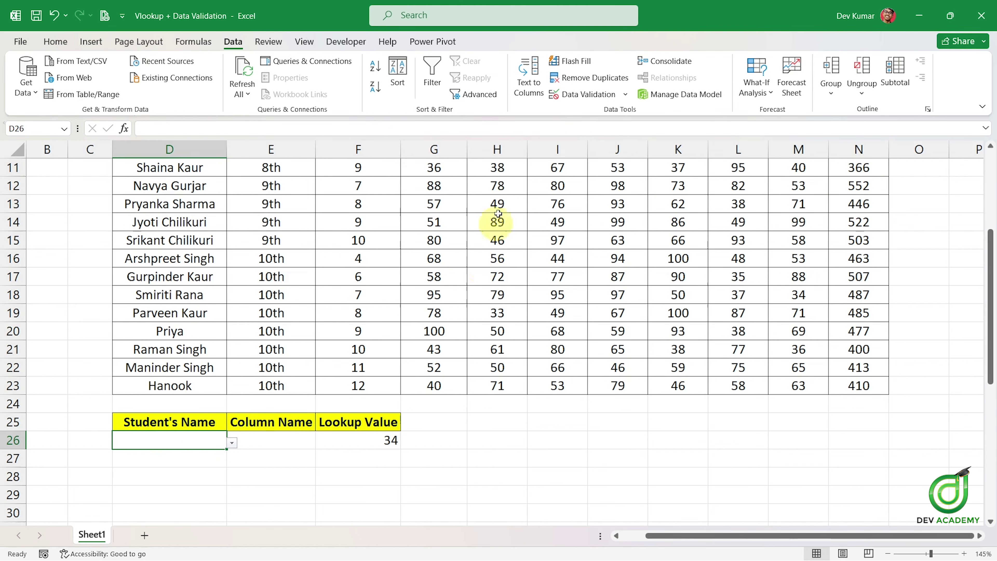
left_click(233, 443)
left_click(159, 471)
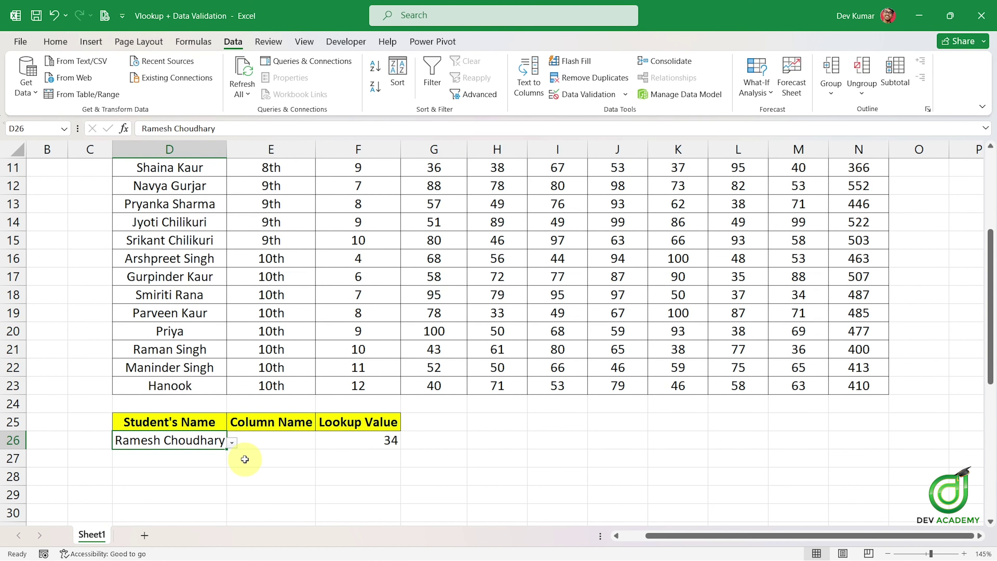
scroll(245, 459, "up", 1)
Step: Replace D10 with D26 in F26's VLOOKUP so it returns 45 for the chosen student
double_click(370, 494)
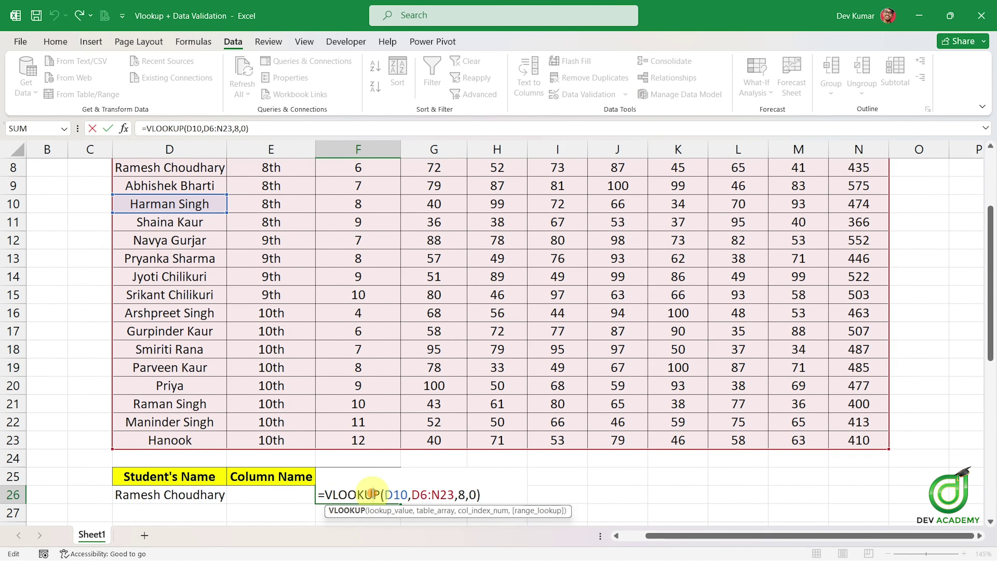
double_click(396, 494)
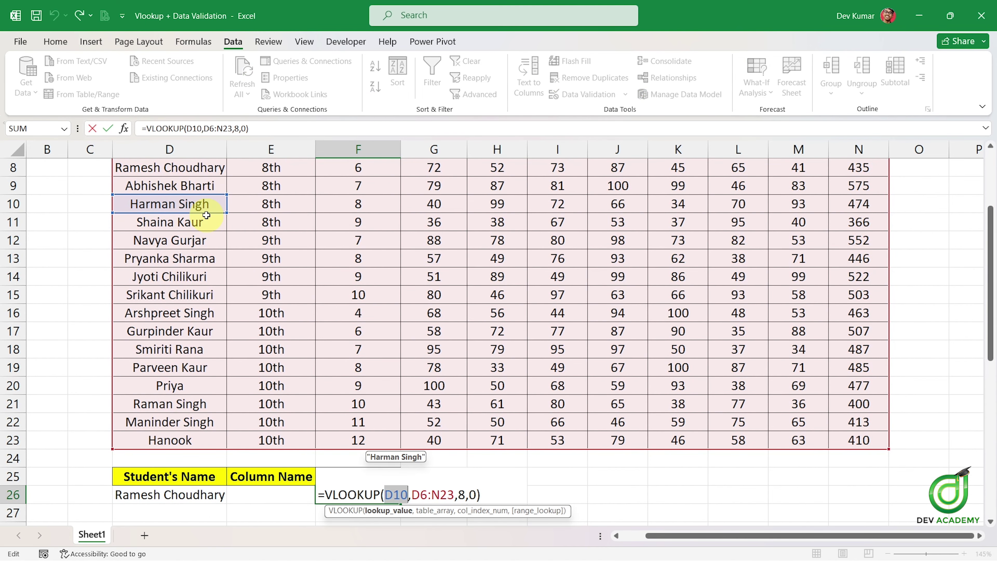
left_click(198, 495)
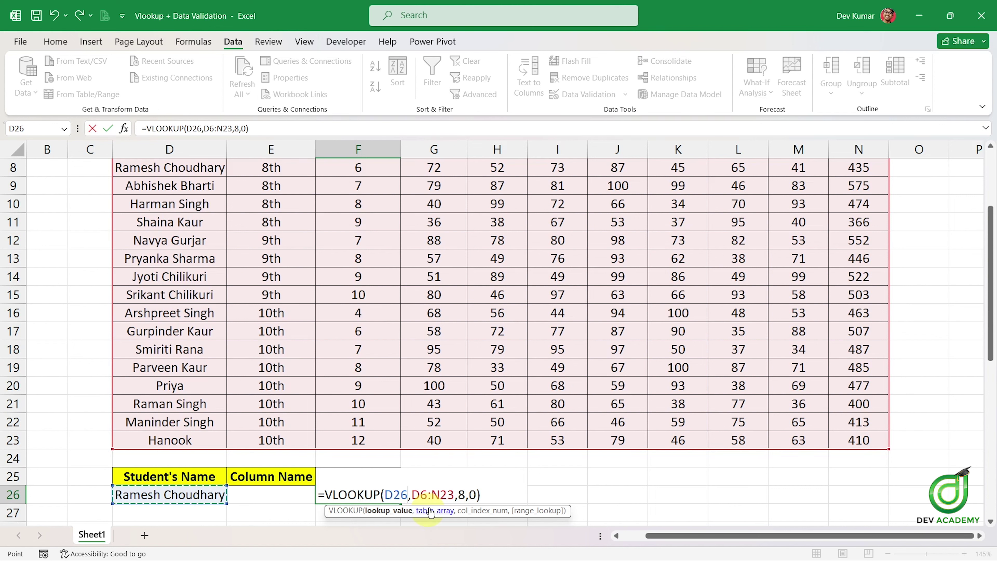
key("Return")
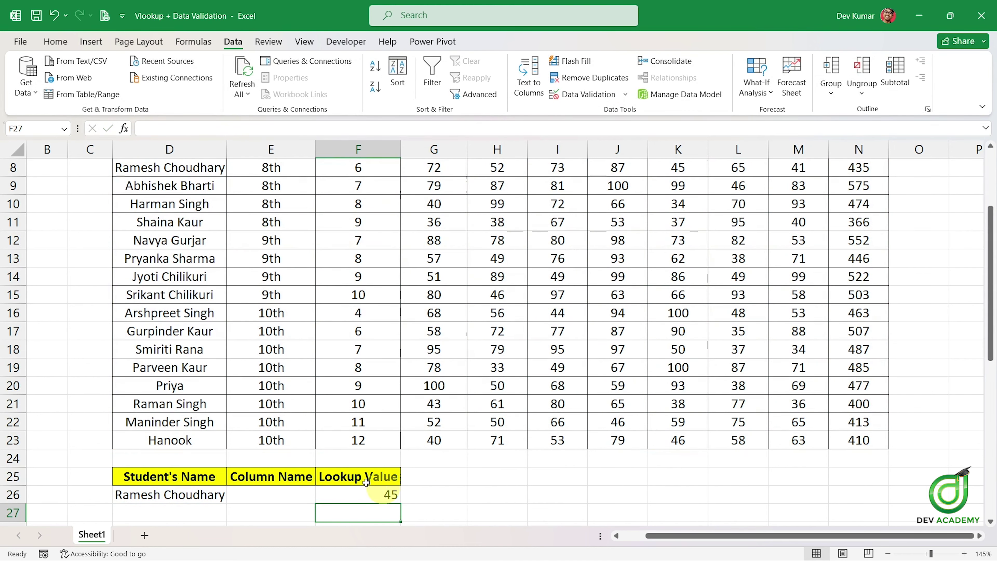
left_click(183, 496)
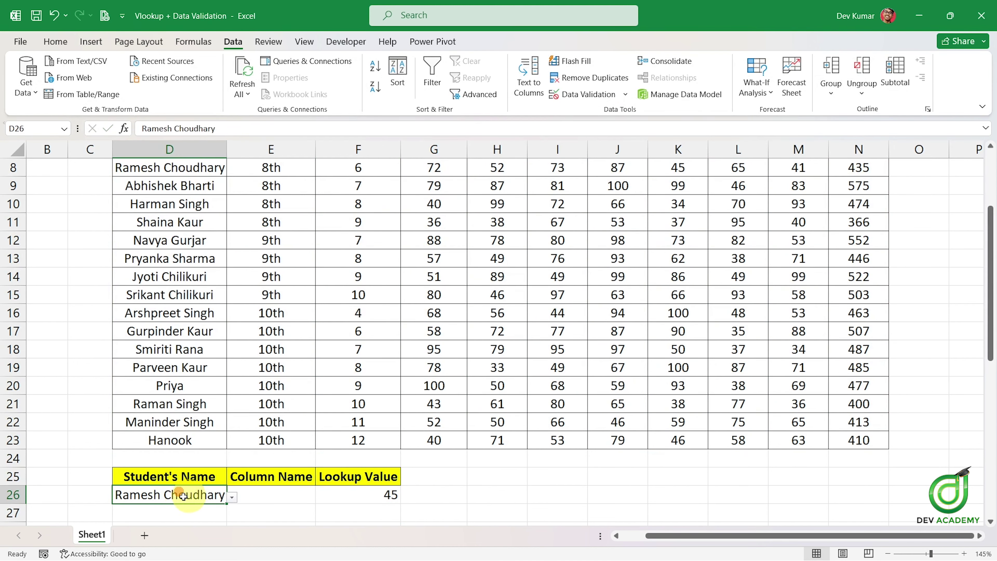
double_click(387, 494)
Step: Replace column index 8 in F26's VLOOKUP so it returns the Roll No. column
left_click(466, 496)
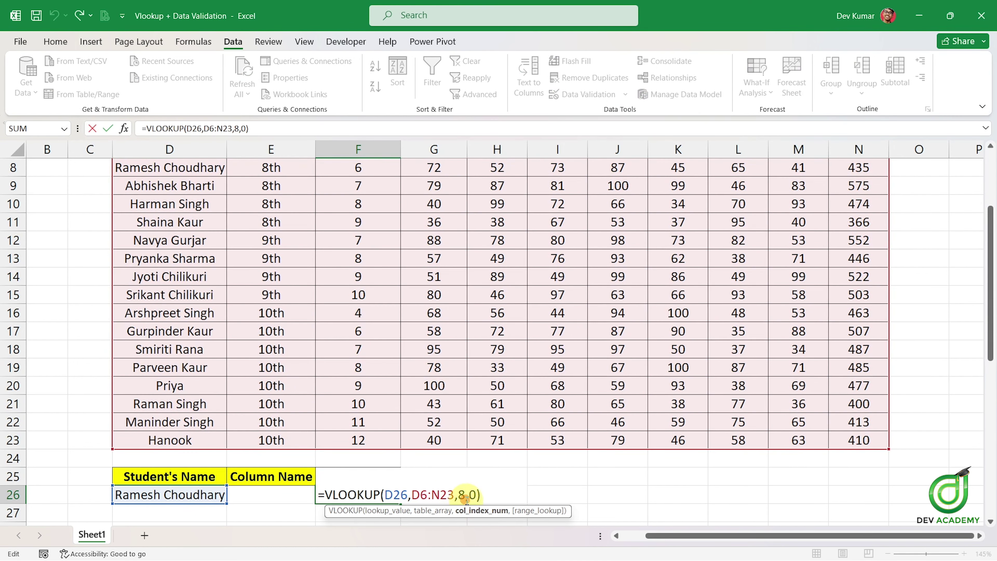
key("BackSpace")
type("3")
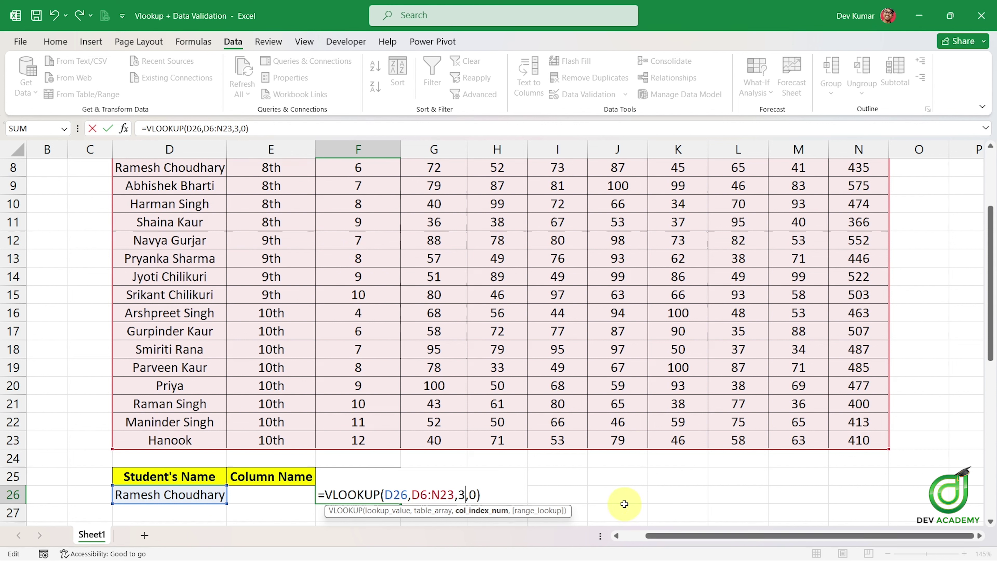
key("Return")
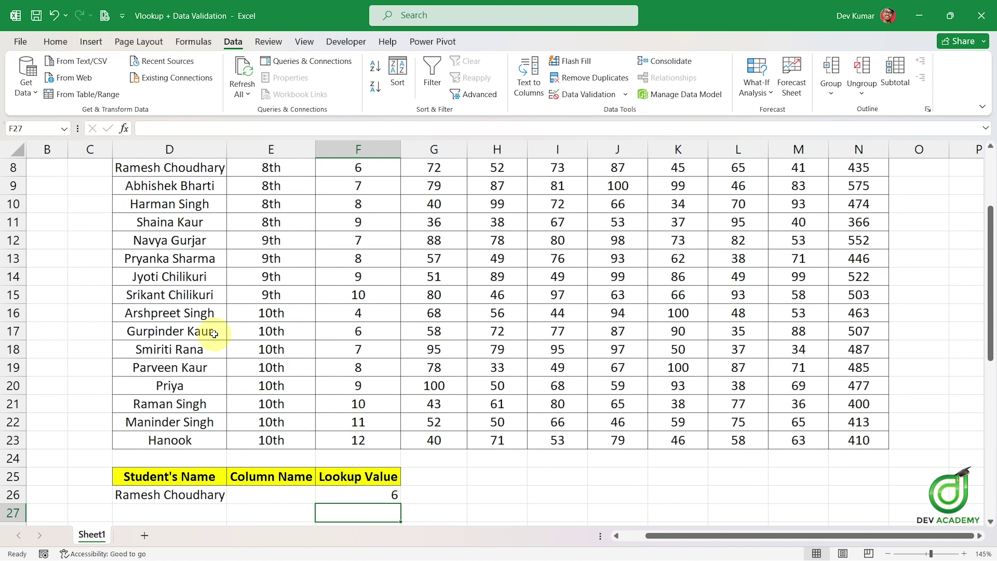
scroll(218, 332, "up", 2)
scroll(194, 310, "down", 1)
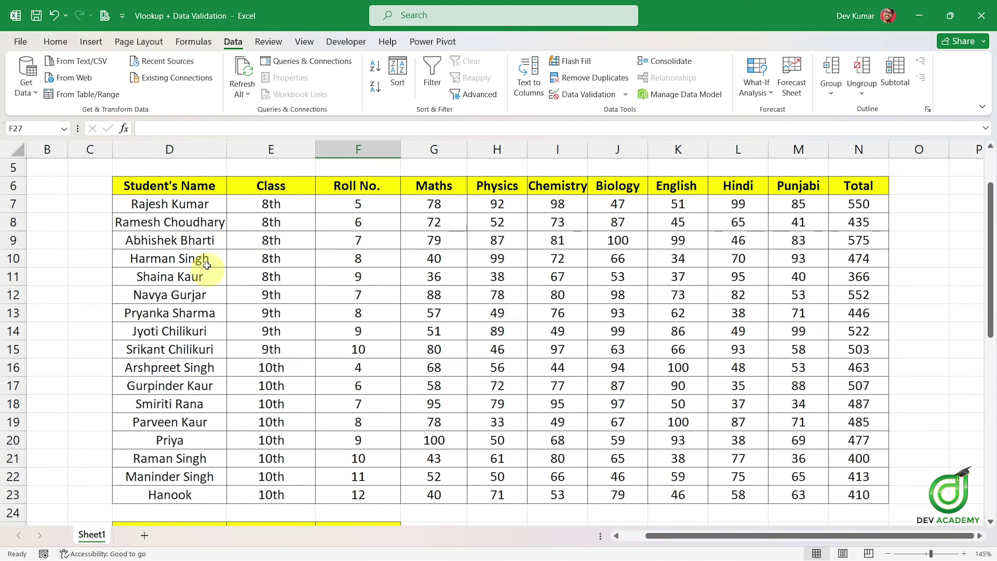
left_click(194, 219)
left_click(338, 222)
scroll(369, 251, "down", 2)
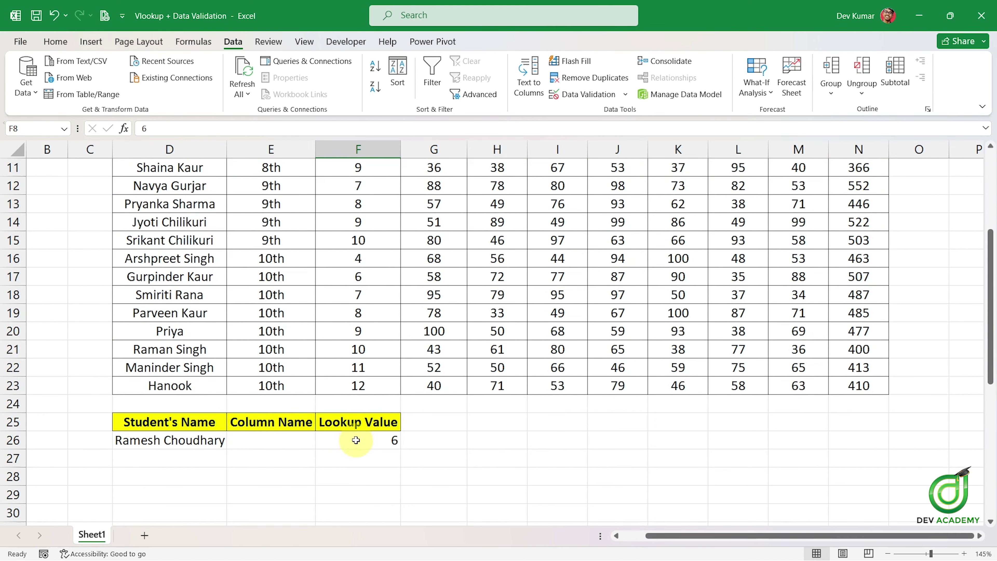
scroll(381, 382, "up", 2)
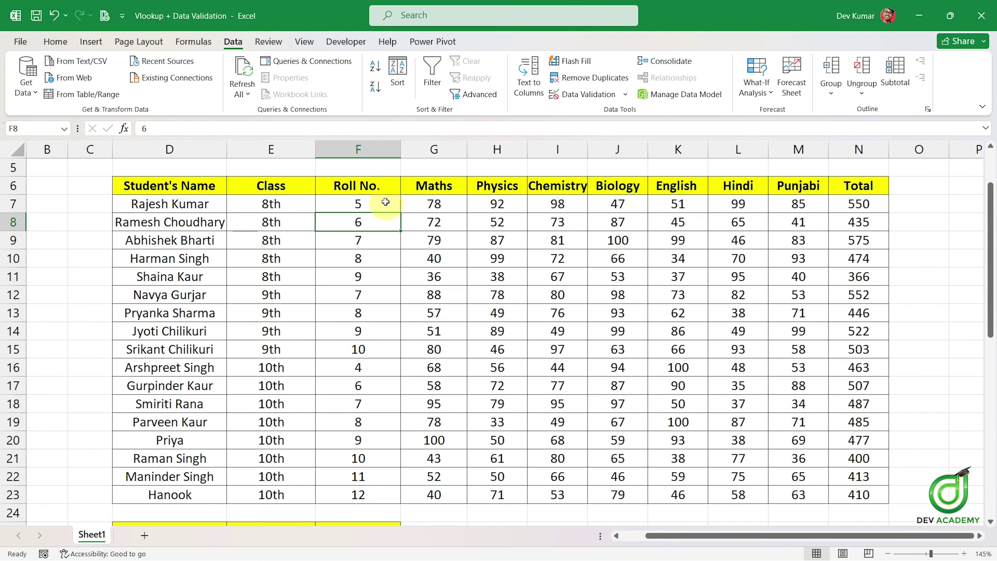
left_click(205, 218)
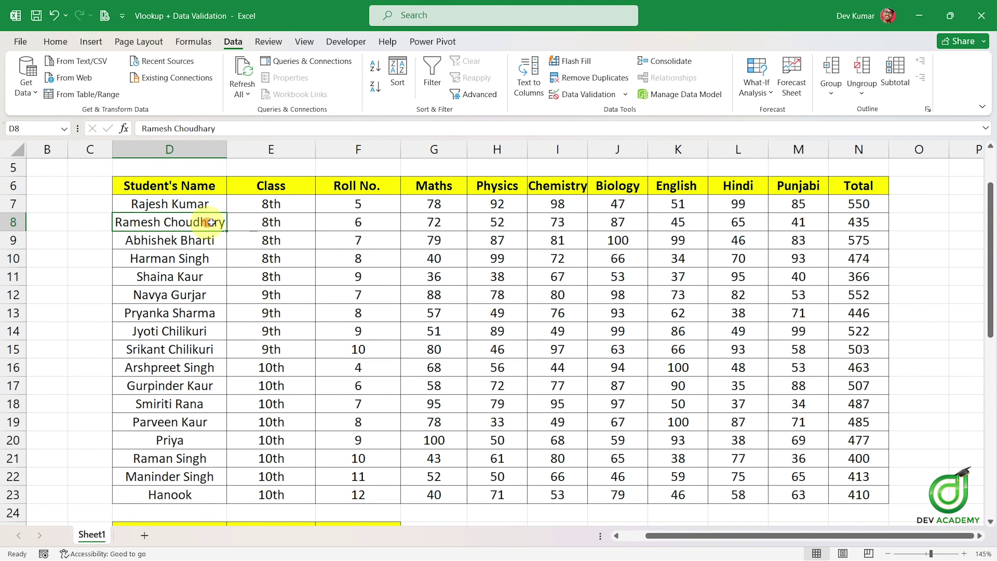
left_click(360, 227)
scroll(361, 243, "down", 2)
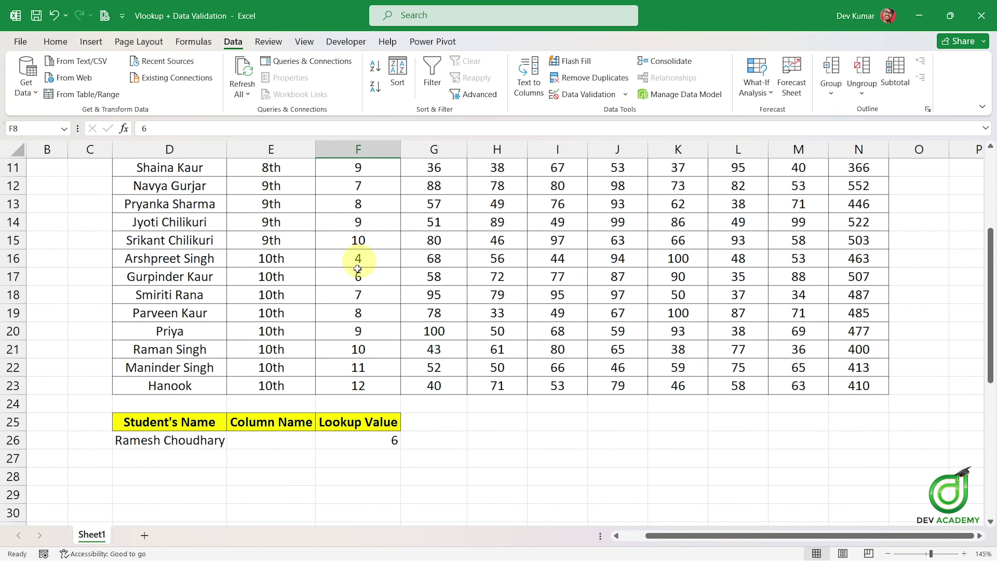
left_click(214, 446)
left_click(232, 442)
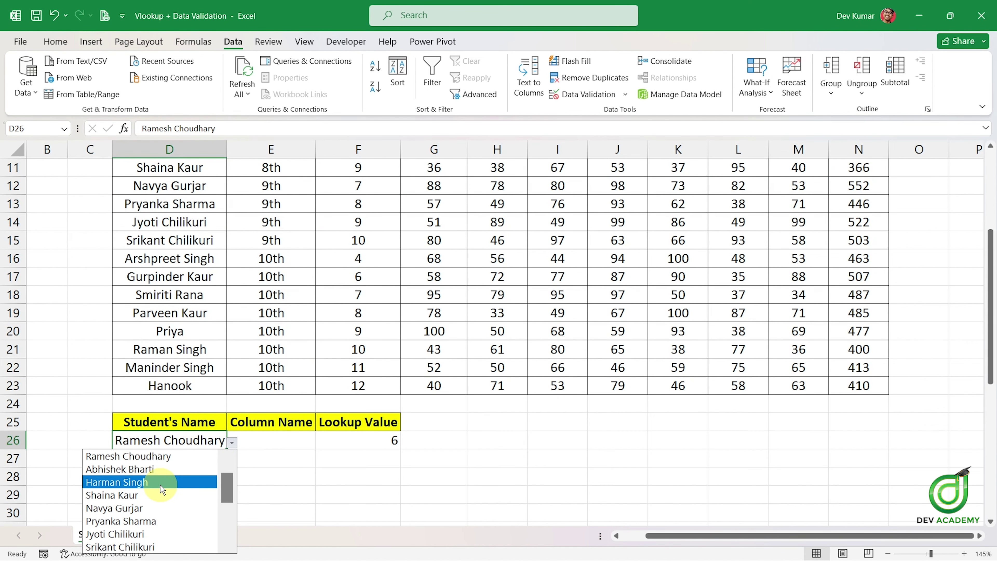
left_click_drag(227, 492, 226, 526)
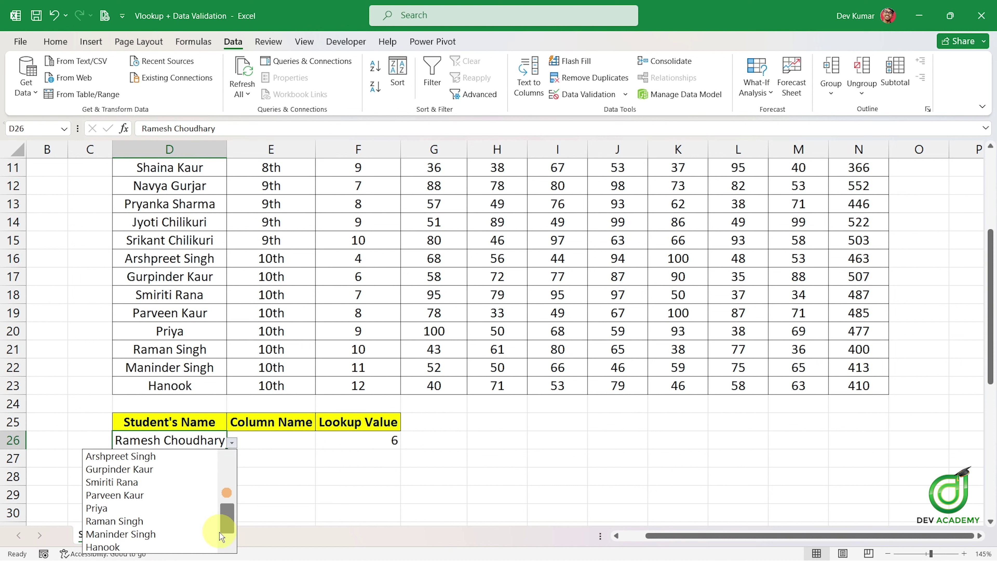
left_click(163, 537)
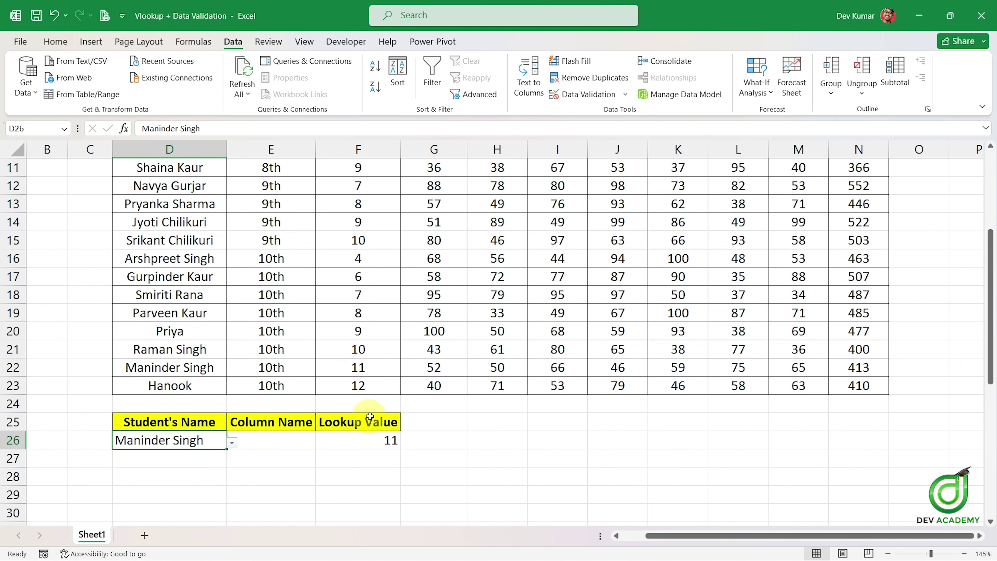
left_click(231, 443)
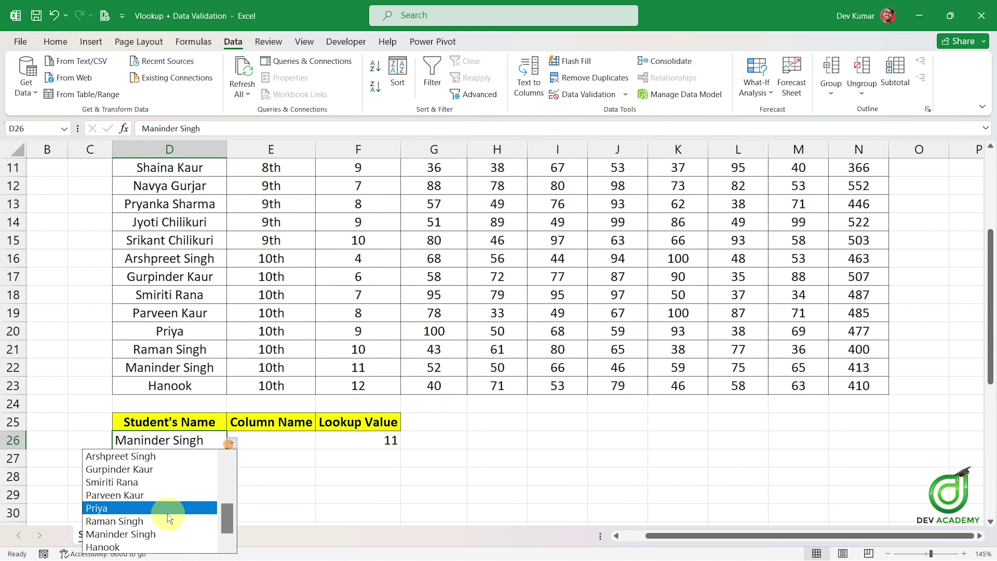
left_click(168, 517)
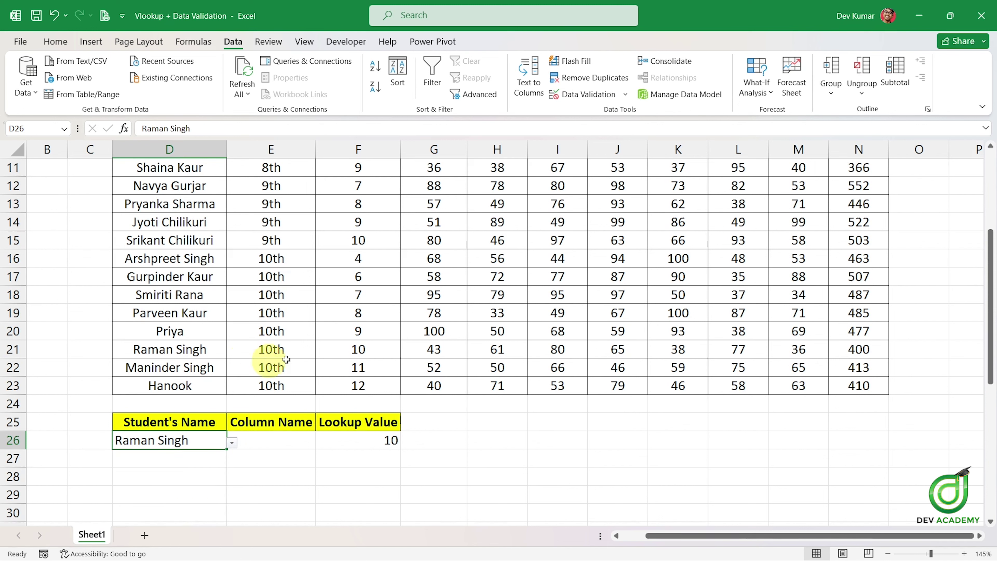
double_click(370, 440)
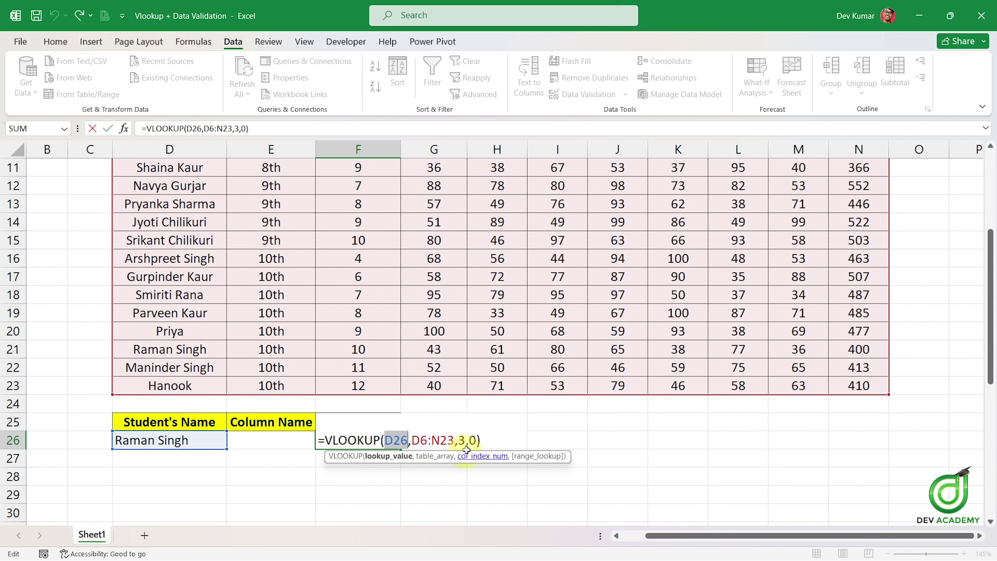
left_click(434, 456)
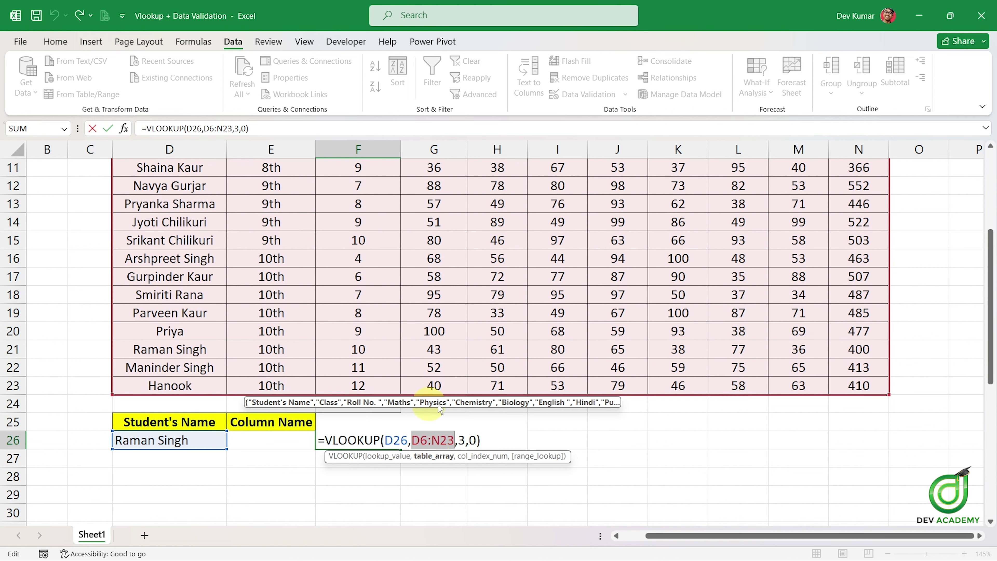
left_click(482, 456)
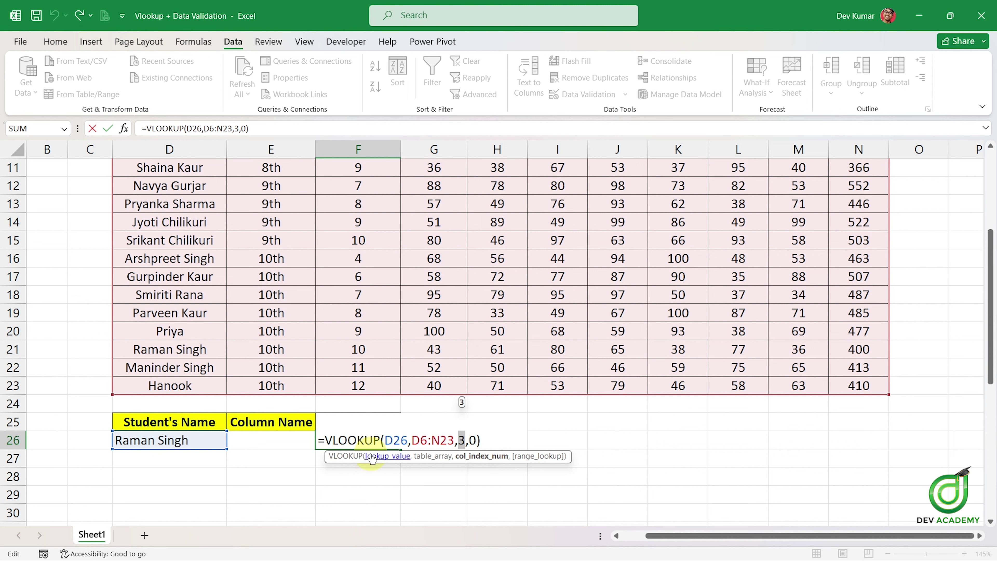
left_click(381, 457)
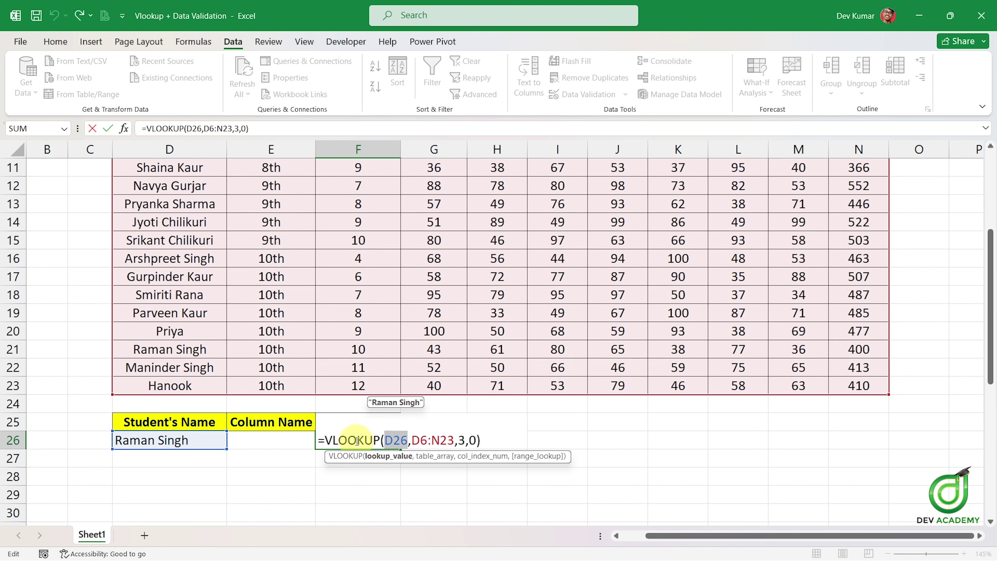
left_click(432, 457)
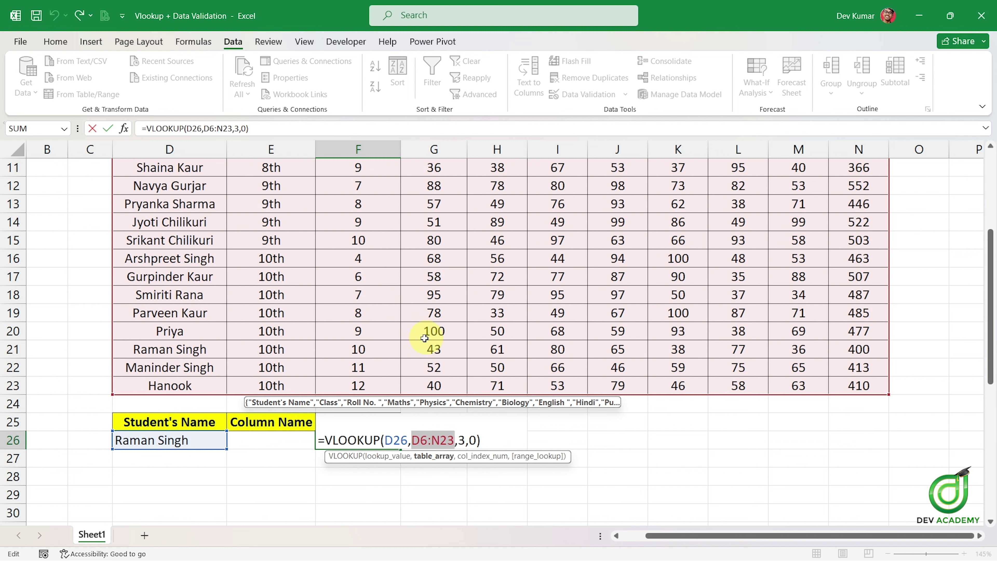
left_click(471, 457)
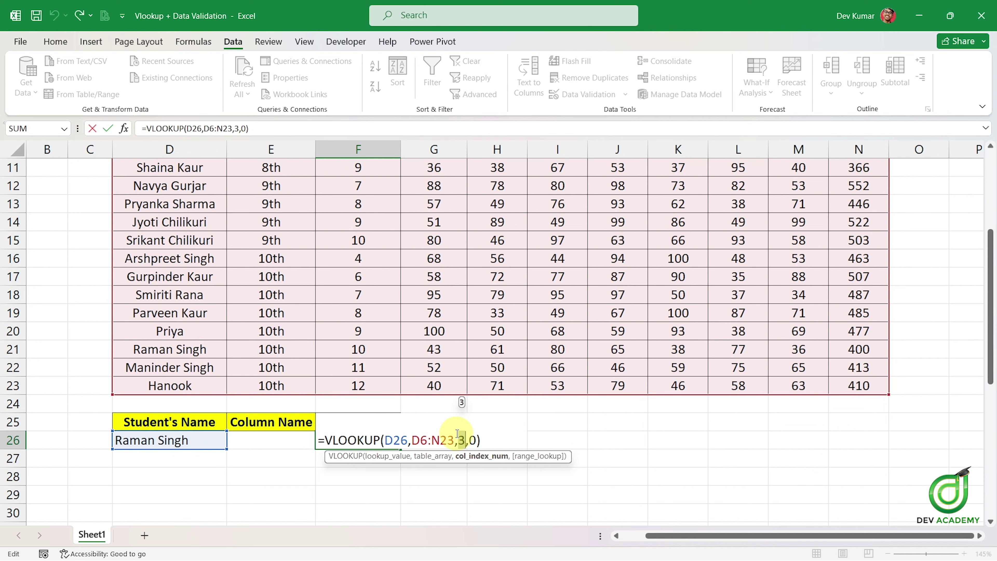
scroll(460, 335, "up", 3)
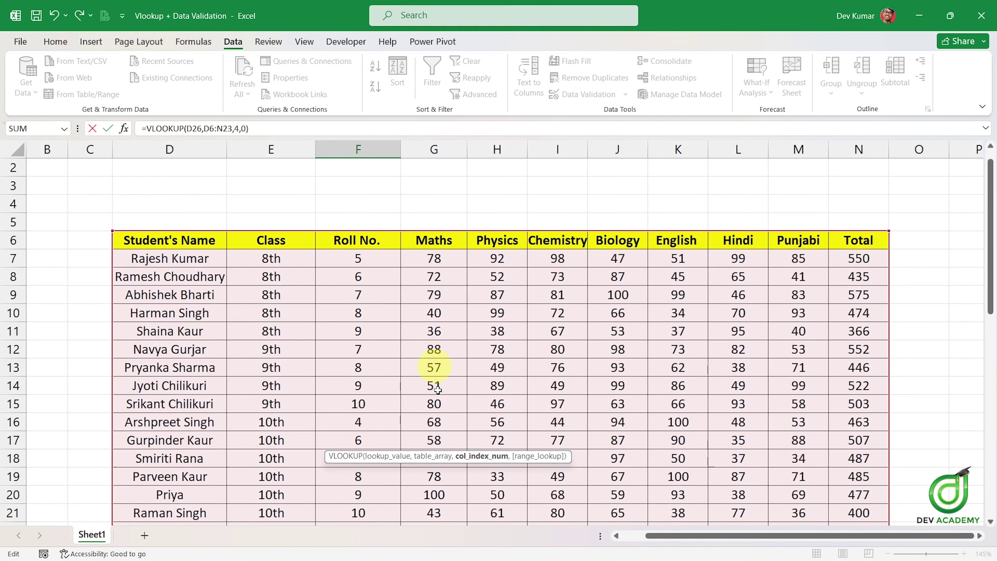
scroll(438, 388, "down", 3)
left_click(395, 456)
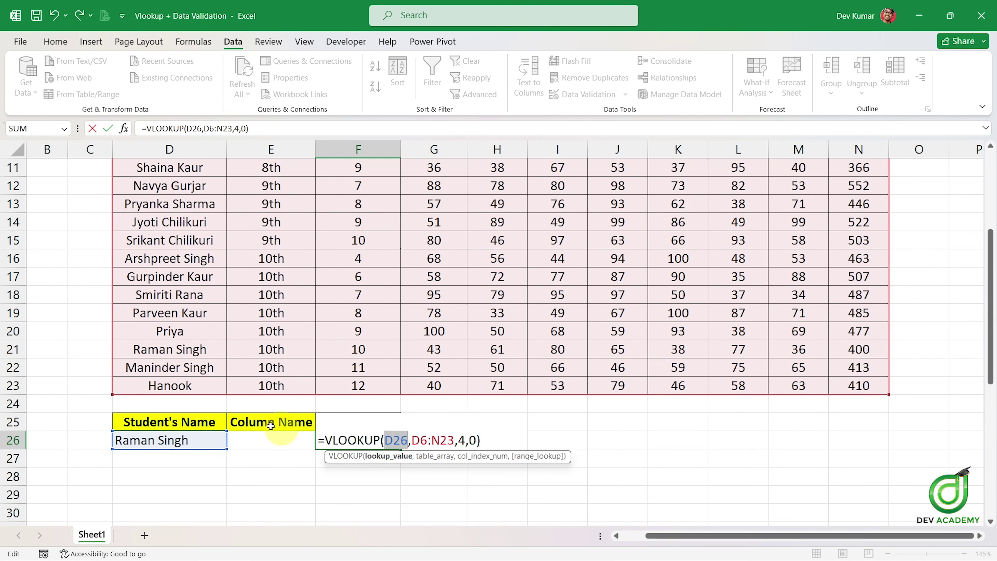
key("Return")
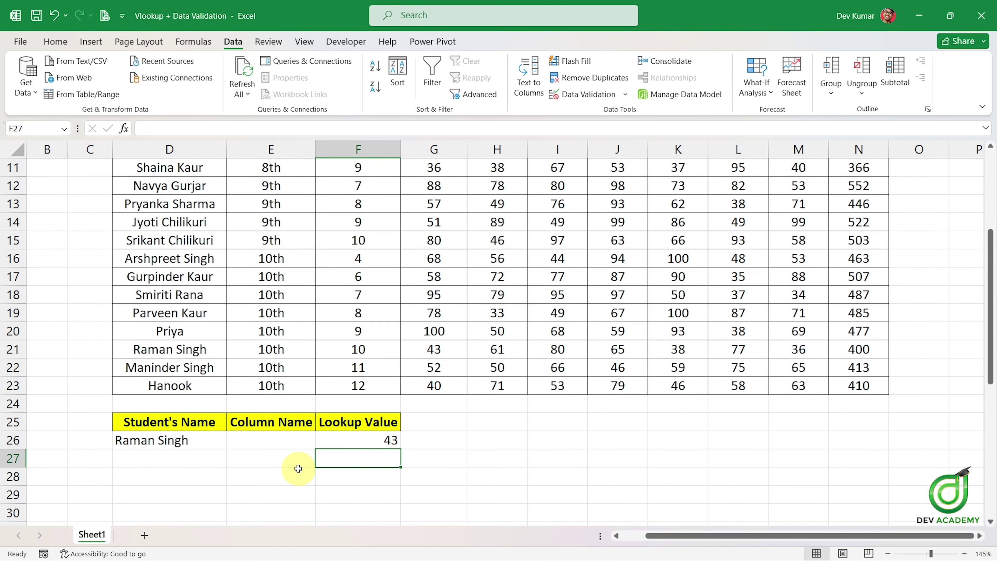
left_click(427, 350)
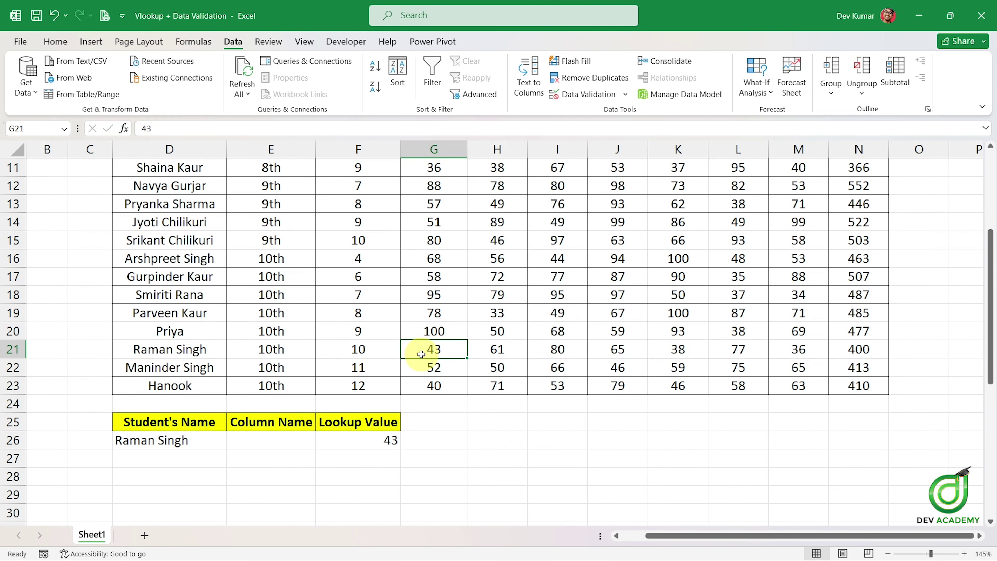
left_click(203, 440)
left_click(231, 443)
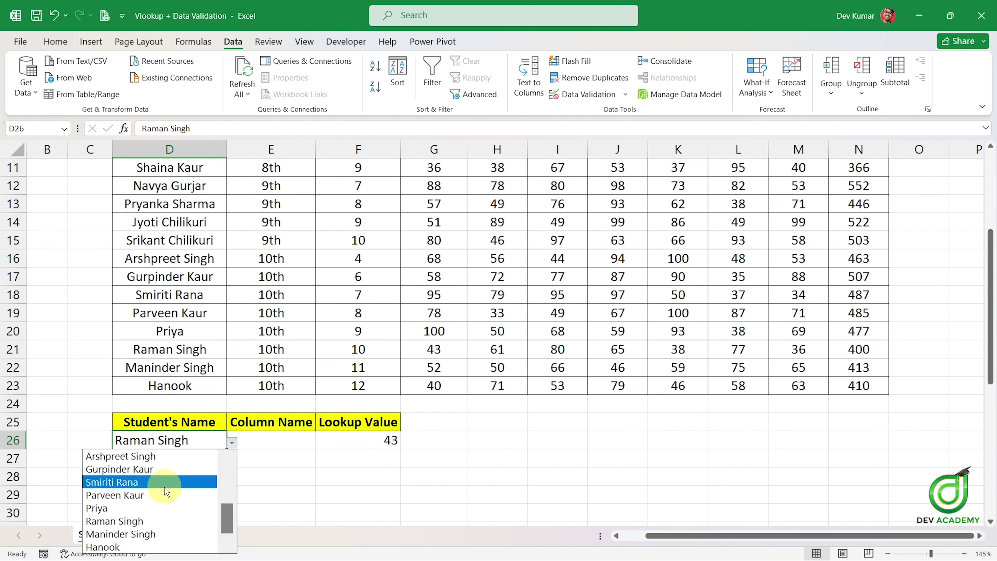
left_click(163, 494)
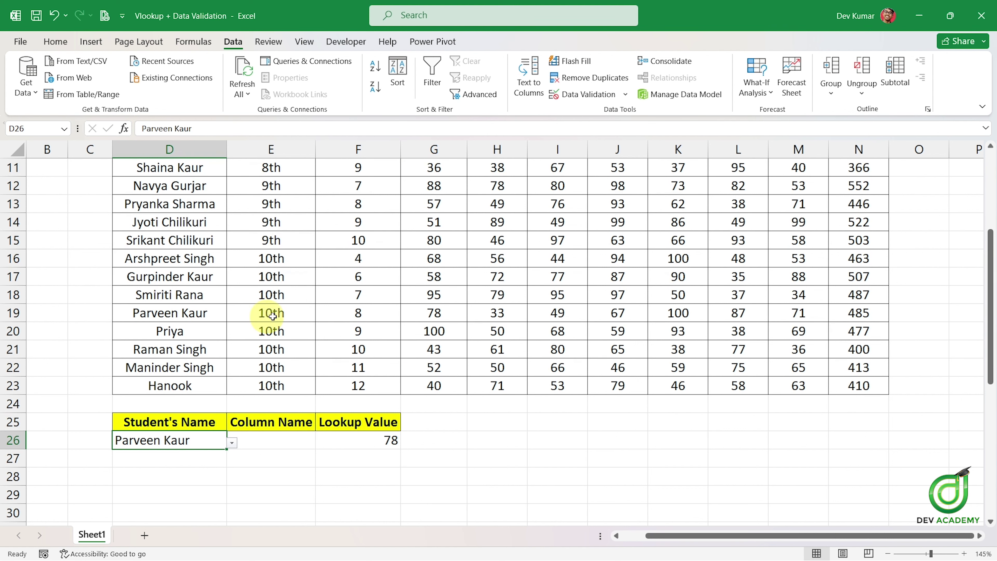
Step: Check F26's 78 against the Maths column, leaving the VLOOKUP unchanged
left_click(438, 330)
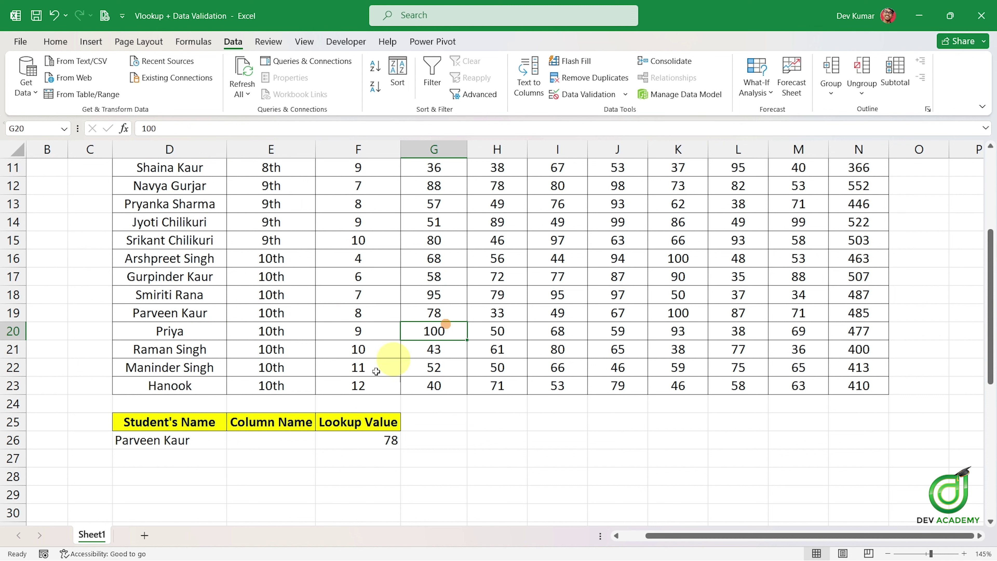
left_click(204, 442)
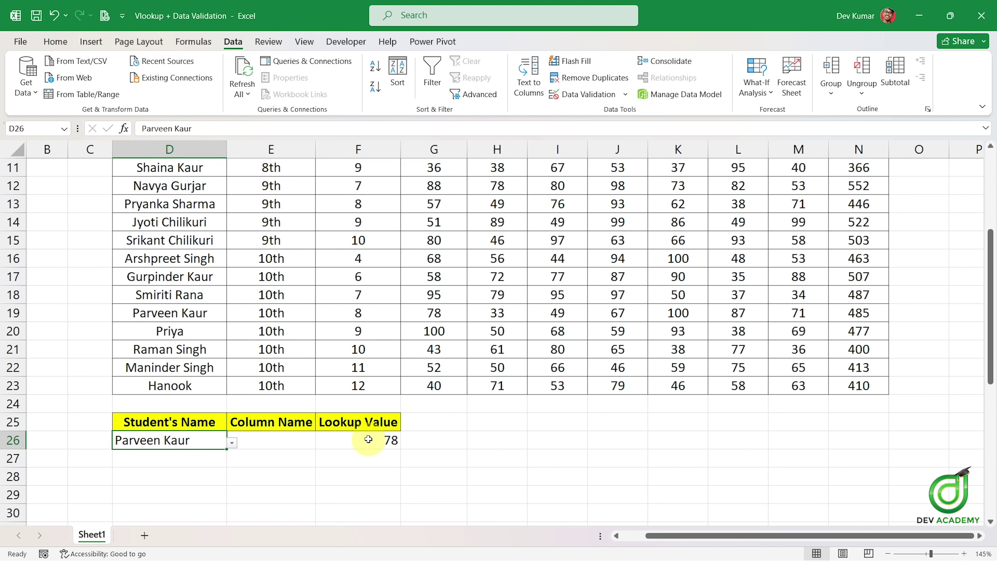
left_click(383, 436)
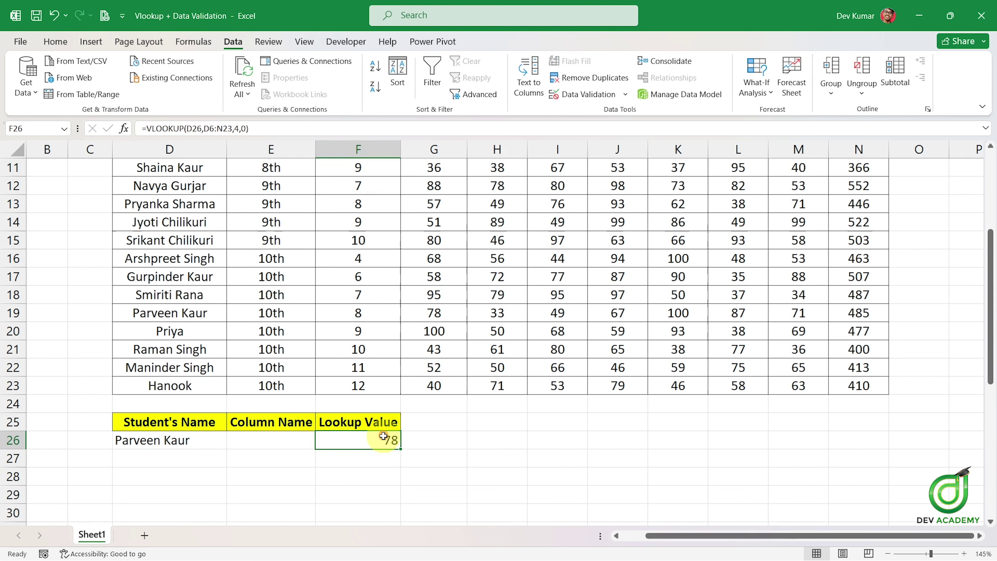
double_click(384, 436)
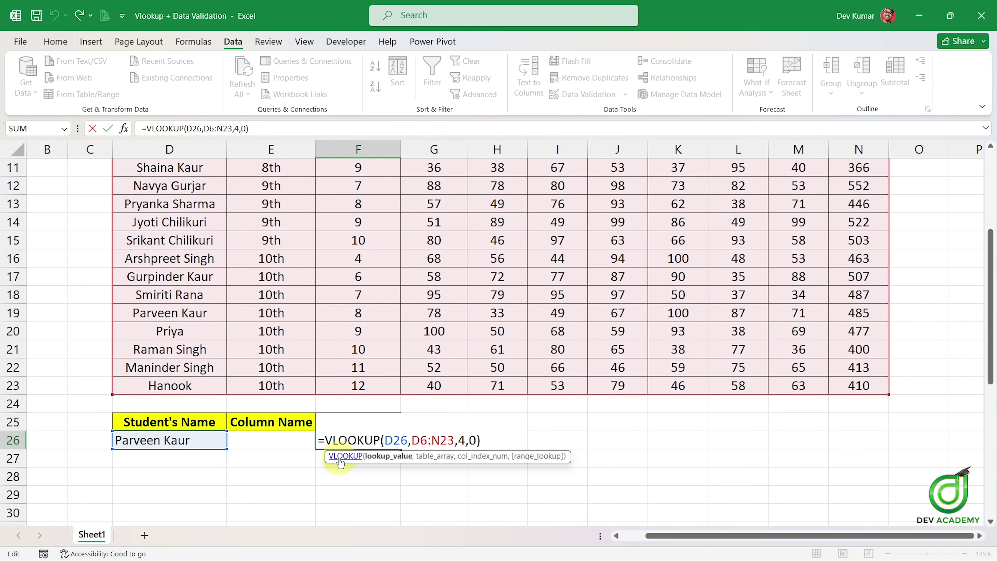
key("Return")
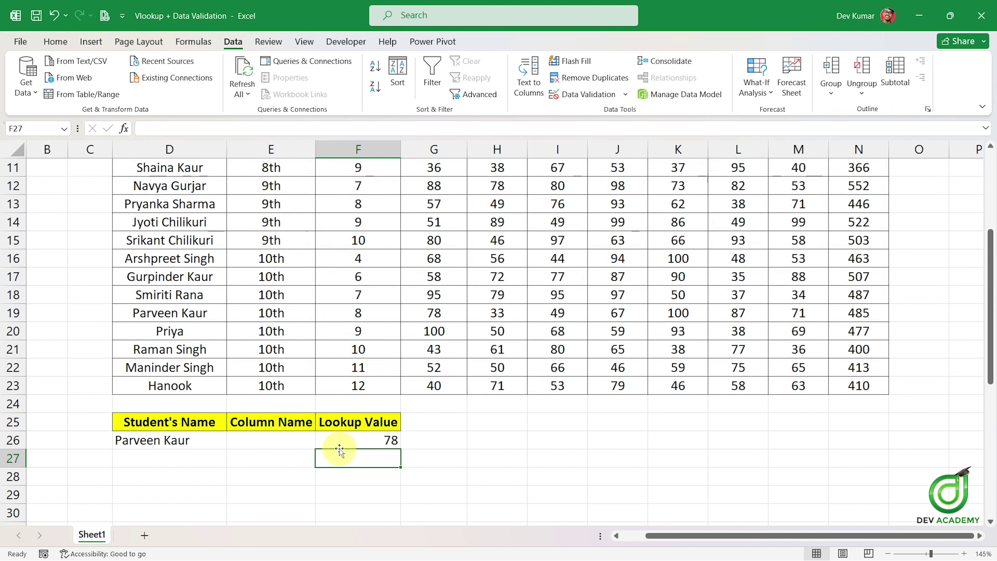
left_click(195, 442)
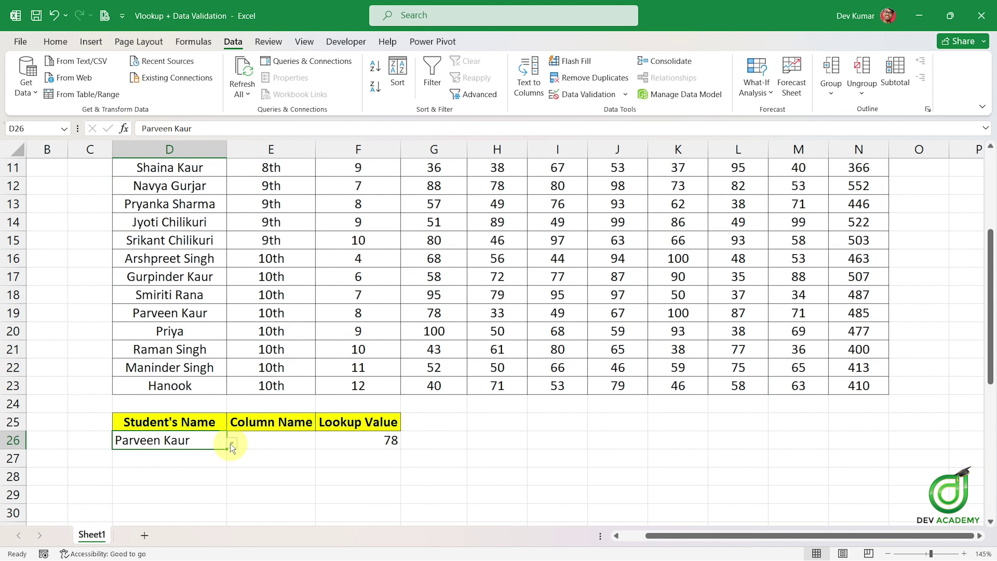
left_click(283, 442)
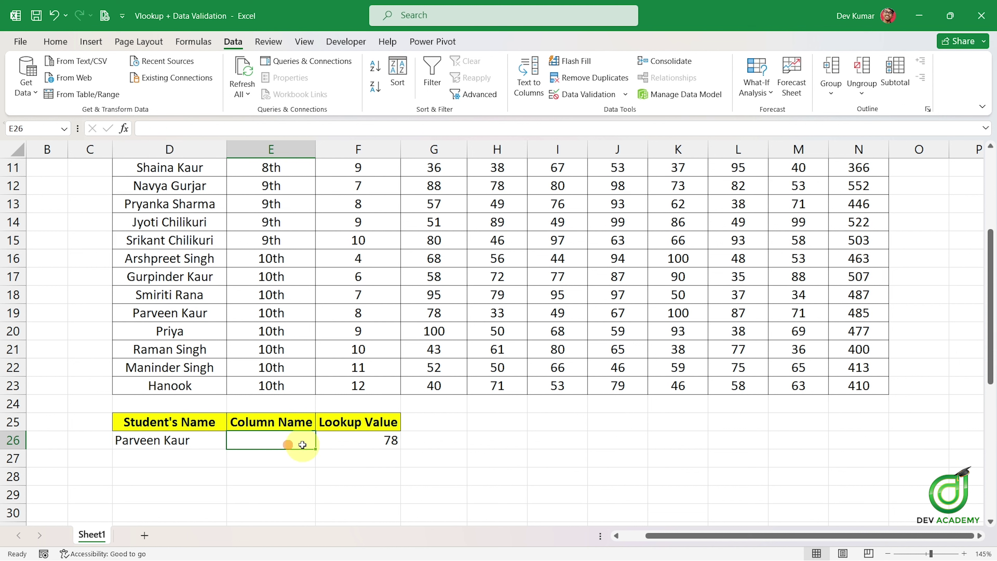
double_click(374, 440)
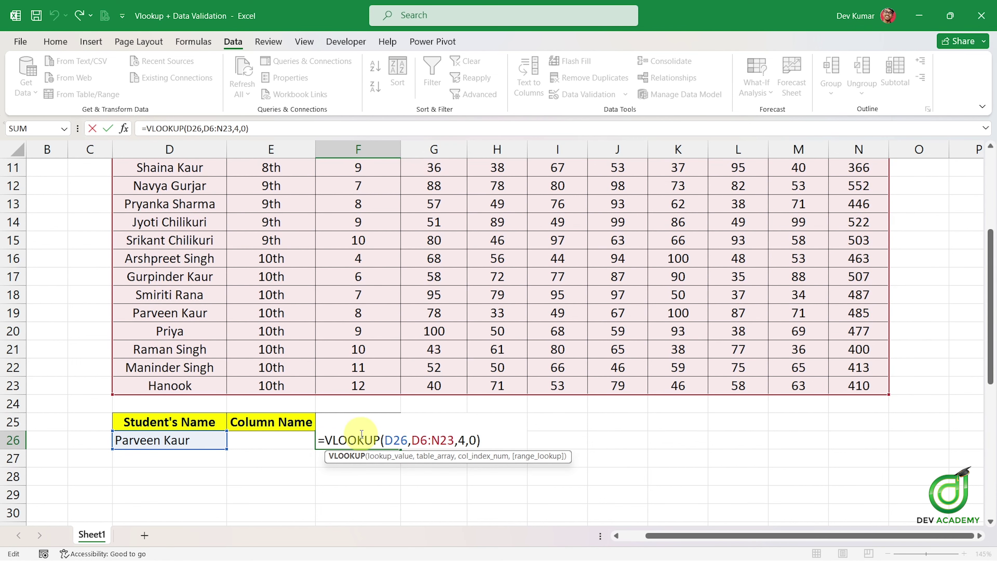
scroll(364, 429, "up", 1)
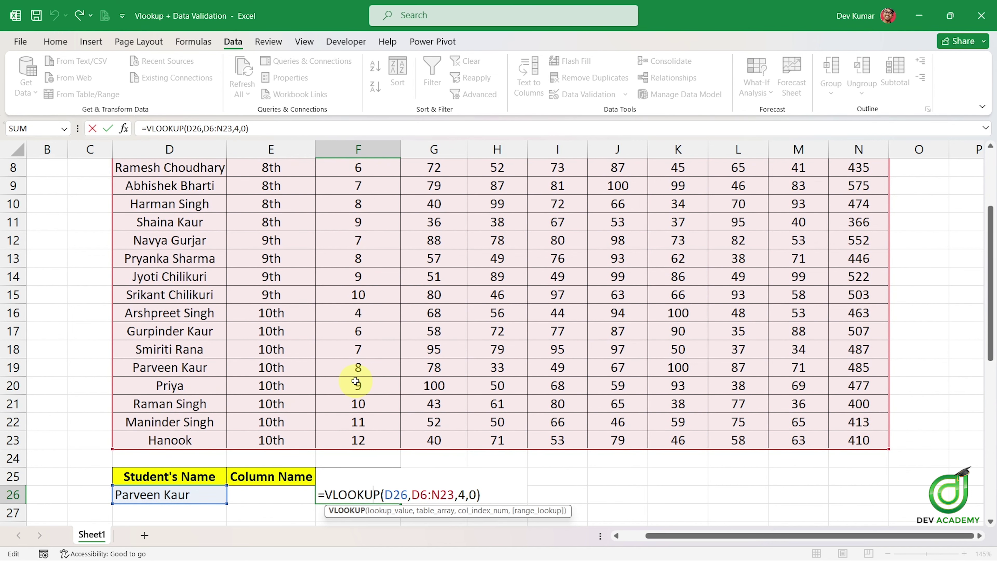
scroll(428, 360, "up", 1)
scroll(436, 345, "down", 1)
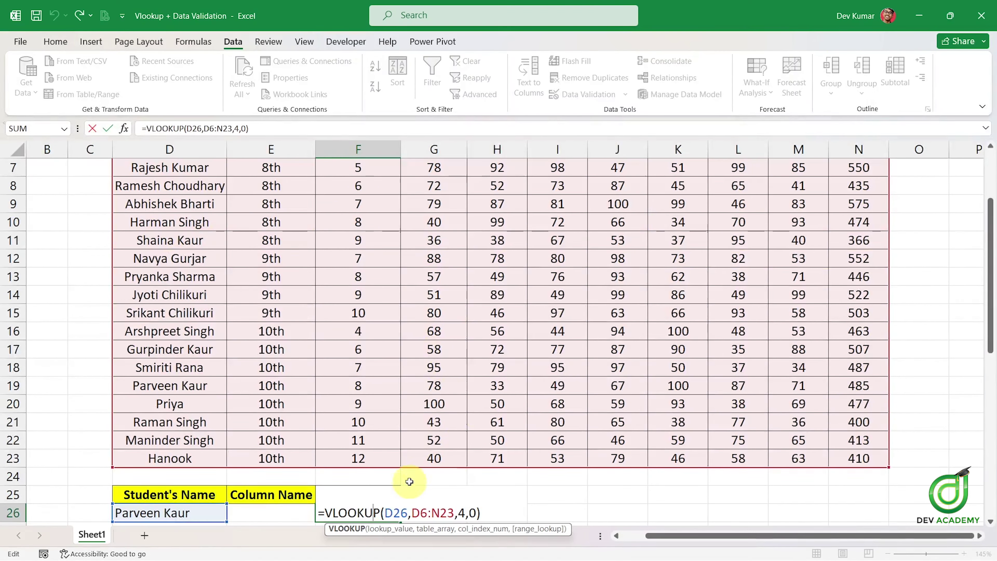
scroll(400, 478, "down", 2)
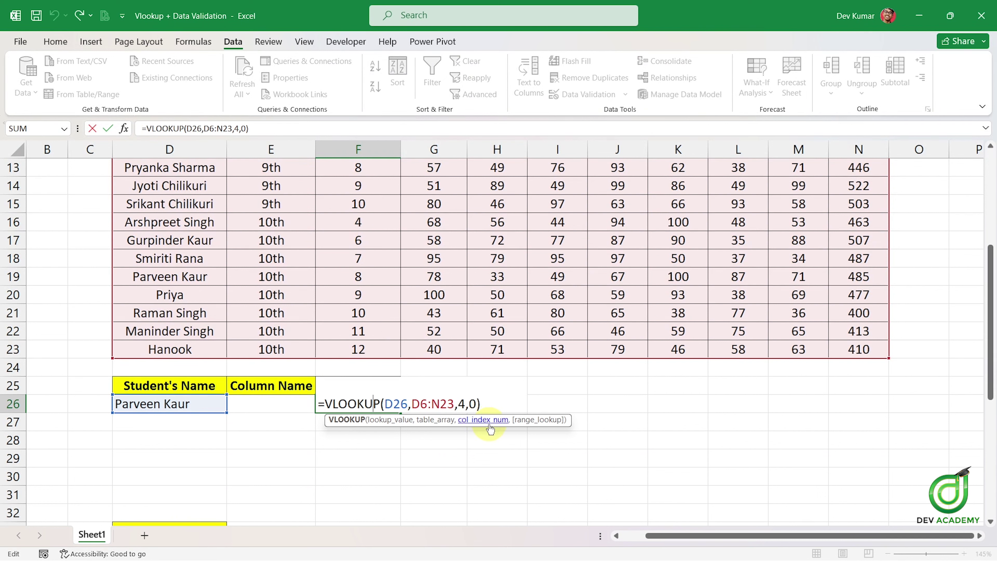
left_click(470, 401)
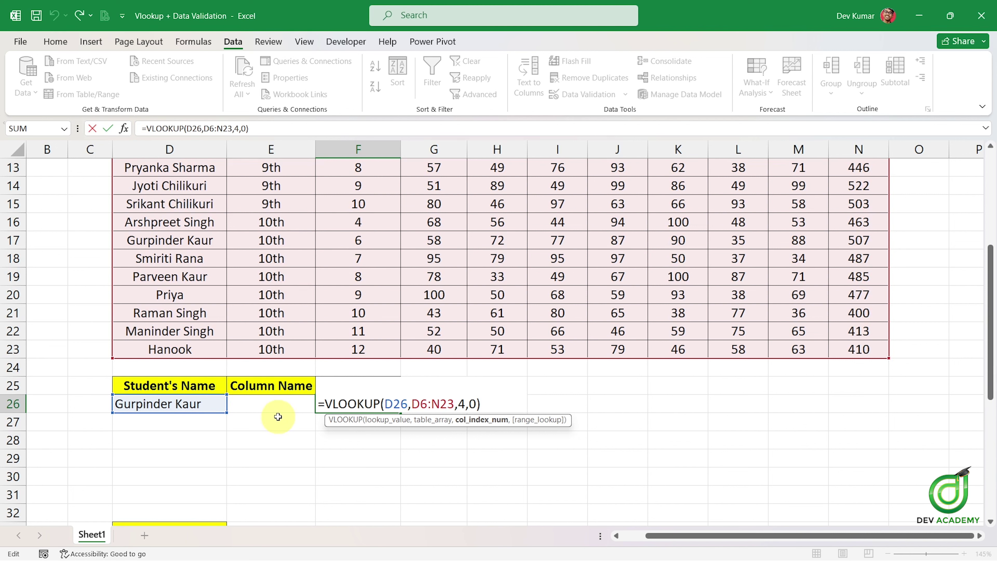
key("Return")
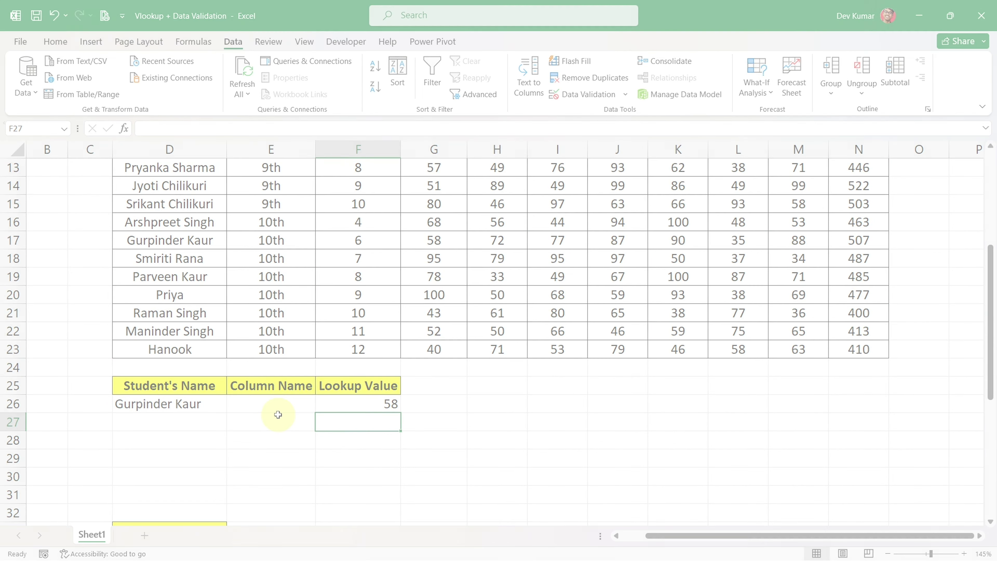